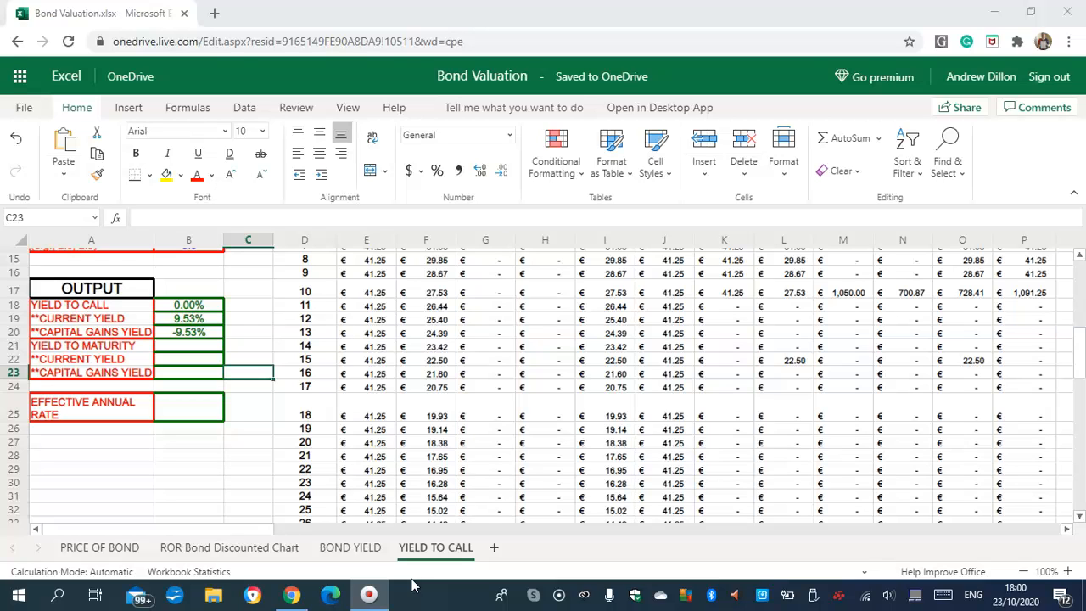
- Enter the formula =$J$59 for the yield to maturity in cell B21
{"action": "left_click", "coordinate": [195, 335]}
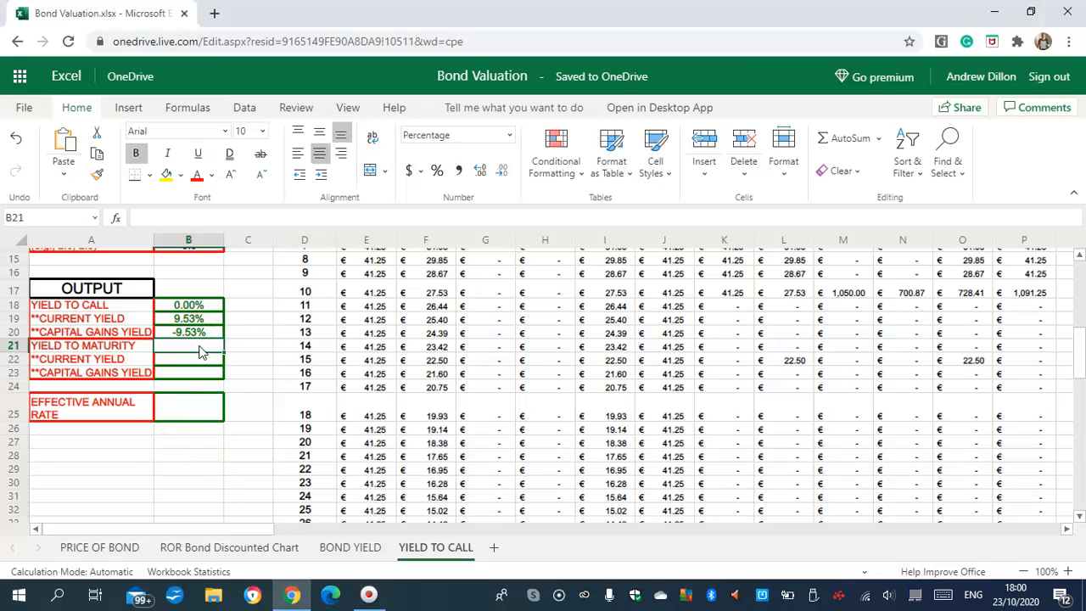
{"action": "key", "text": "Caps_Lock"}
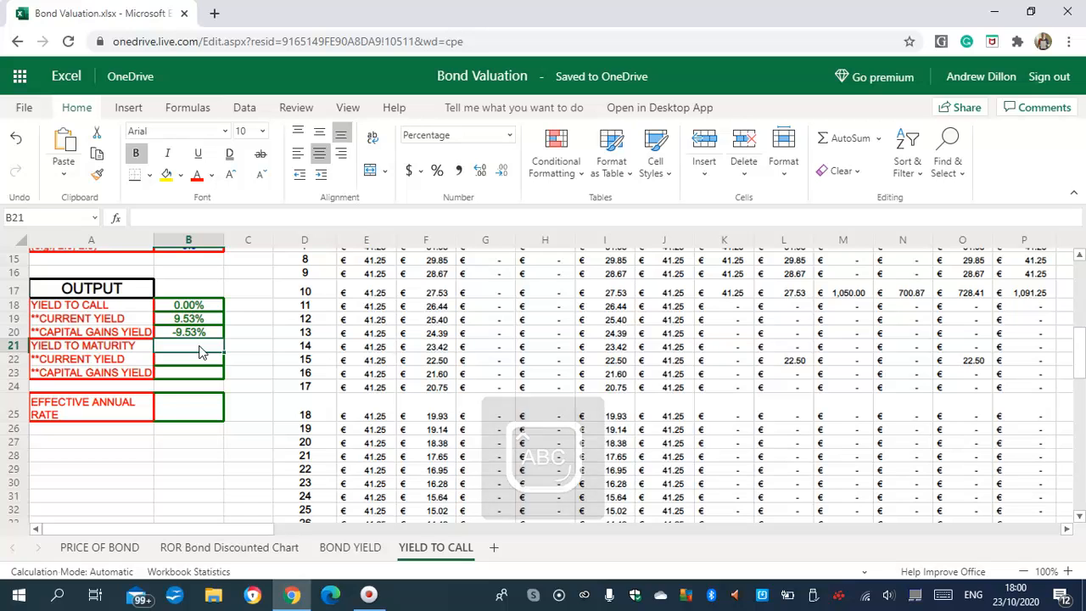
{"action": "type", "text": "=$J$59"}
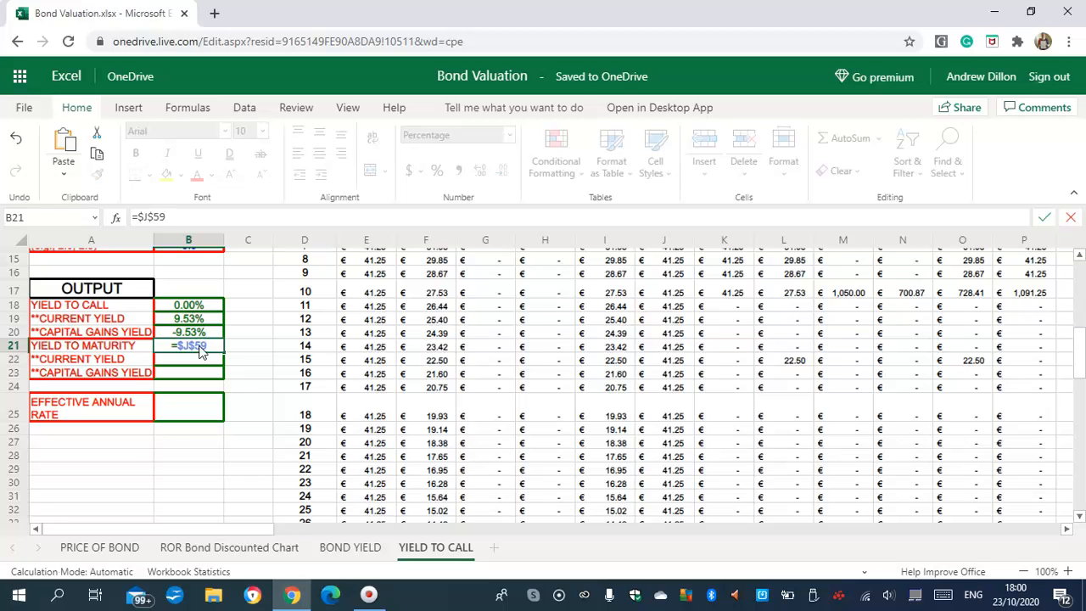
{"action": "left_click", "coordinate": [196, 361]}
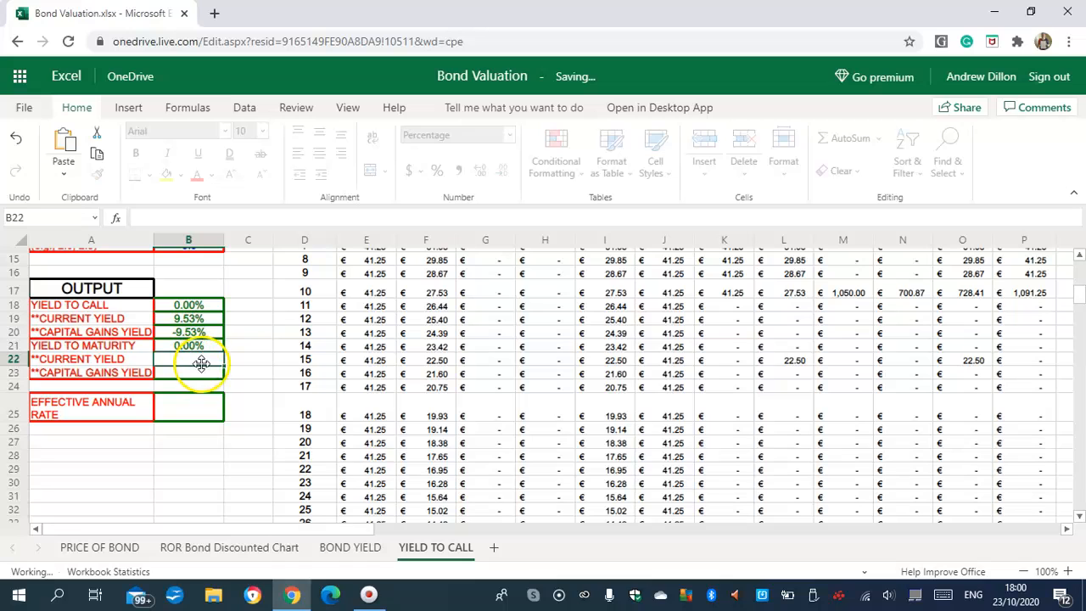
- Calculate the current yield under yield to maturity in cell B22 with =$B$9*$B$8/$B$12
{"action": "left_click", "coordinate": [200, 377]}
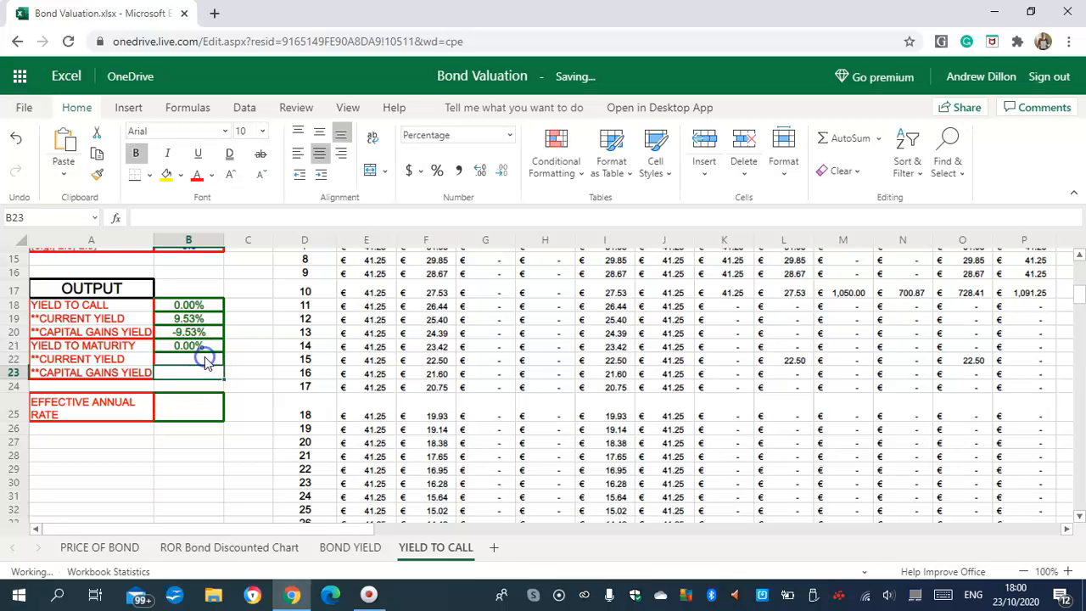
{"action": "left_click", "coordinate": [206, 362]}
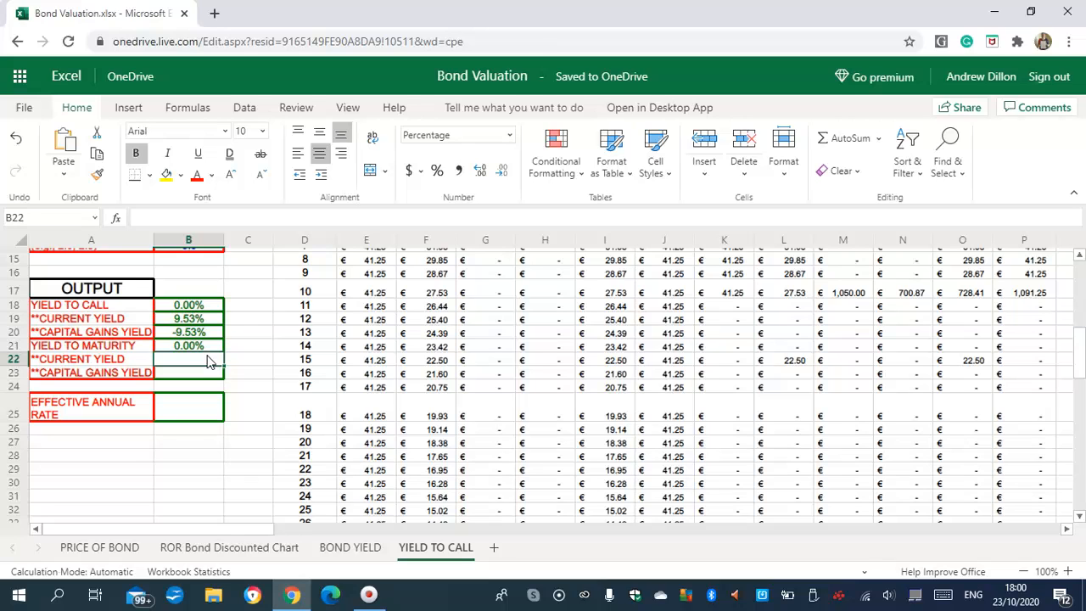
{"action": "type", "text": "=$B$9"}
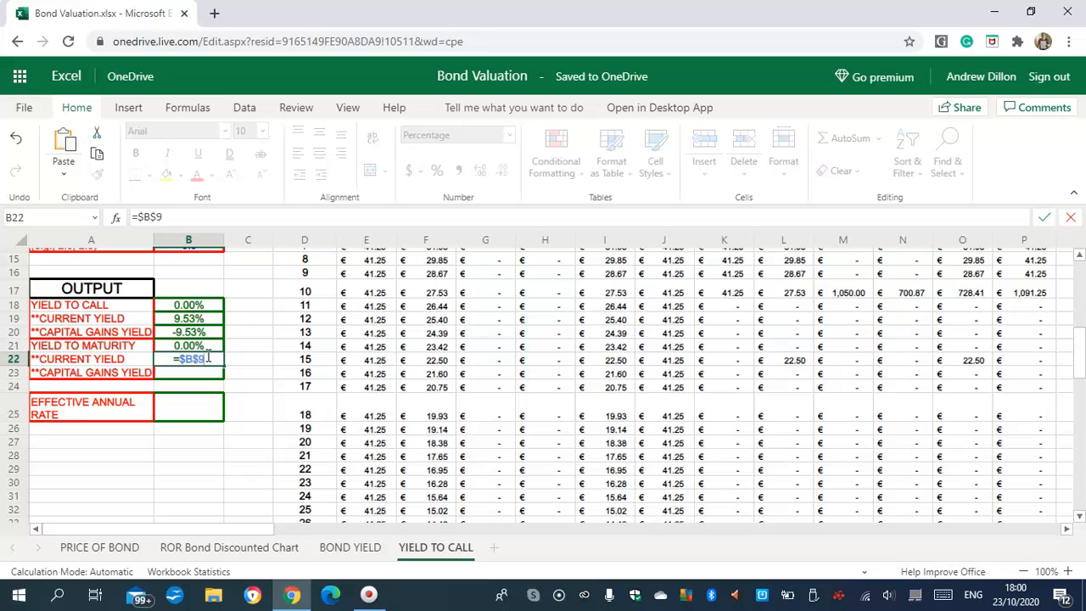
{"action": "type", "text": "*$B$8/$"}
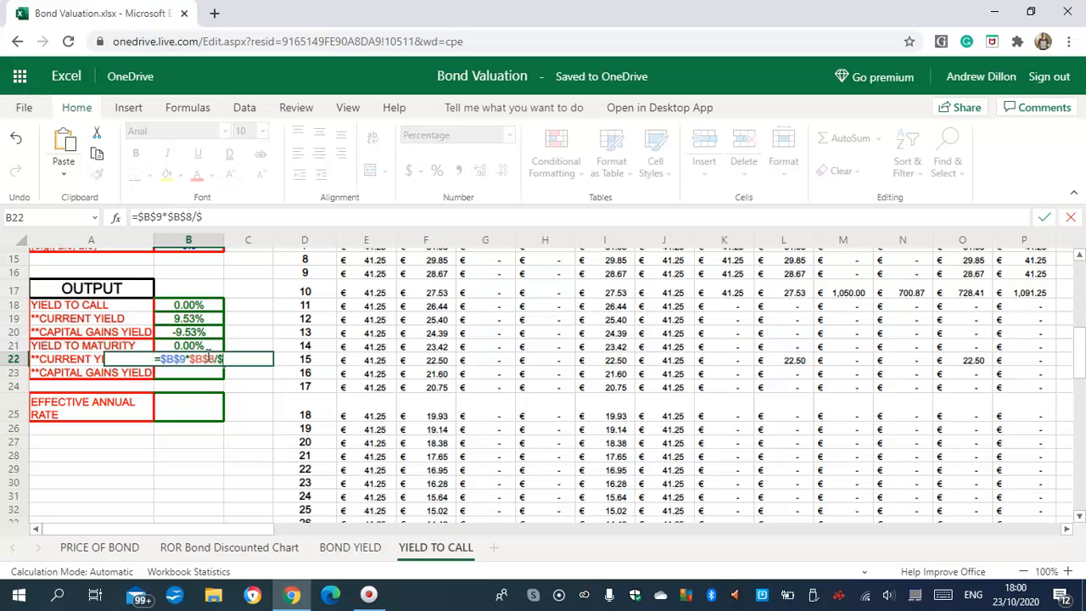
{"action": "type", "text": "B$12"}
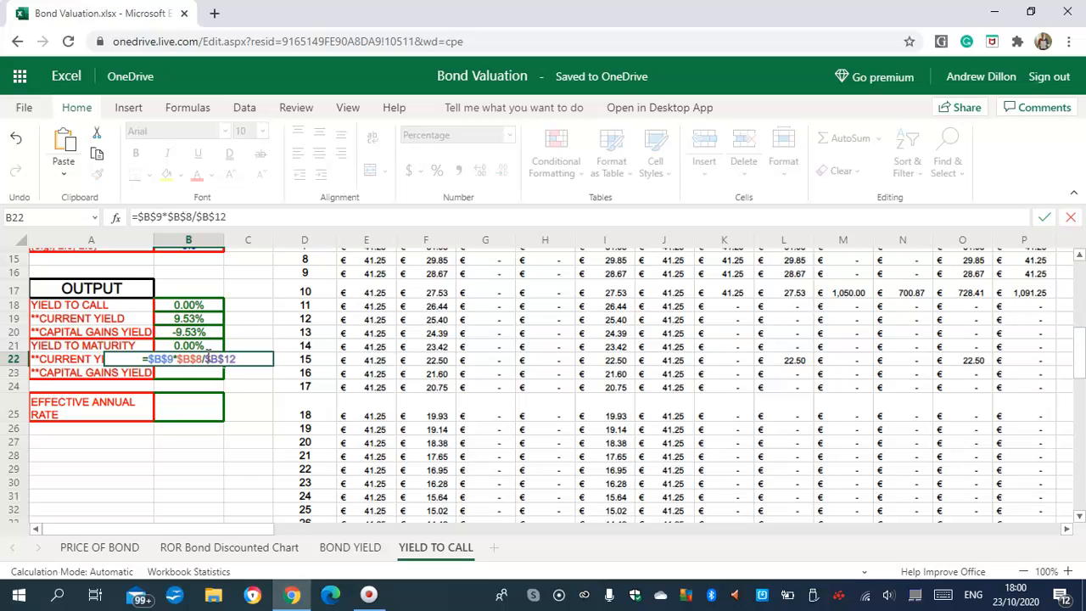
{"action": "key", "text": "Return"}
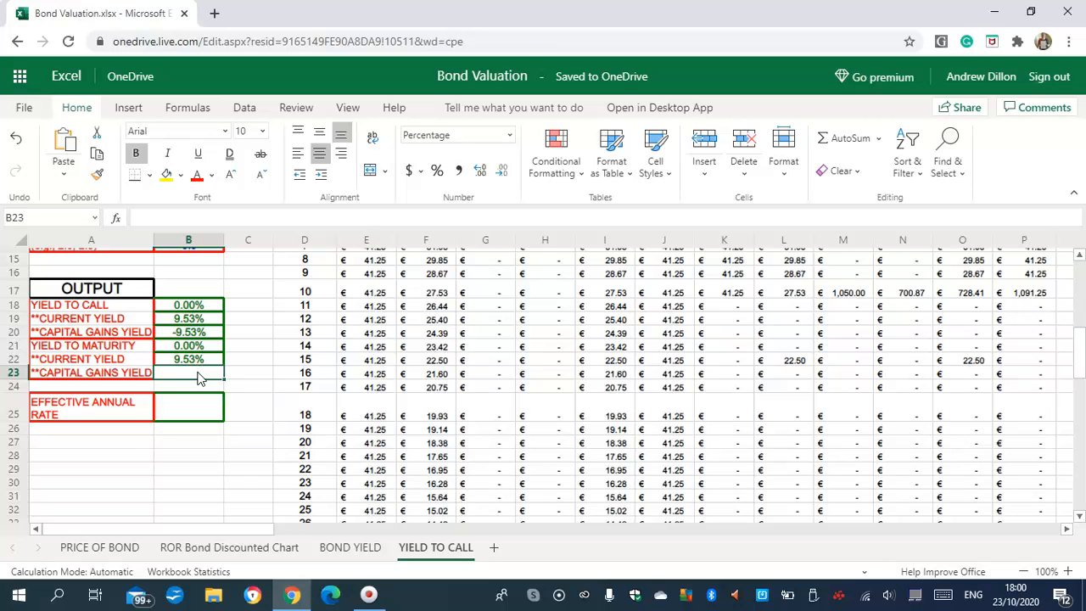
- Calculate the capital gains yield under yield to maturity in cell B23 with =$B$21-$B$22
{"action": "type", "text": "=$B"}
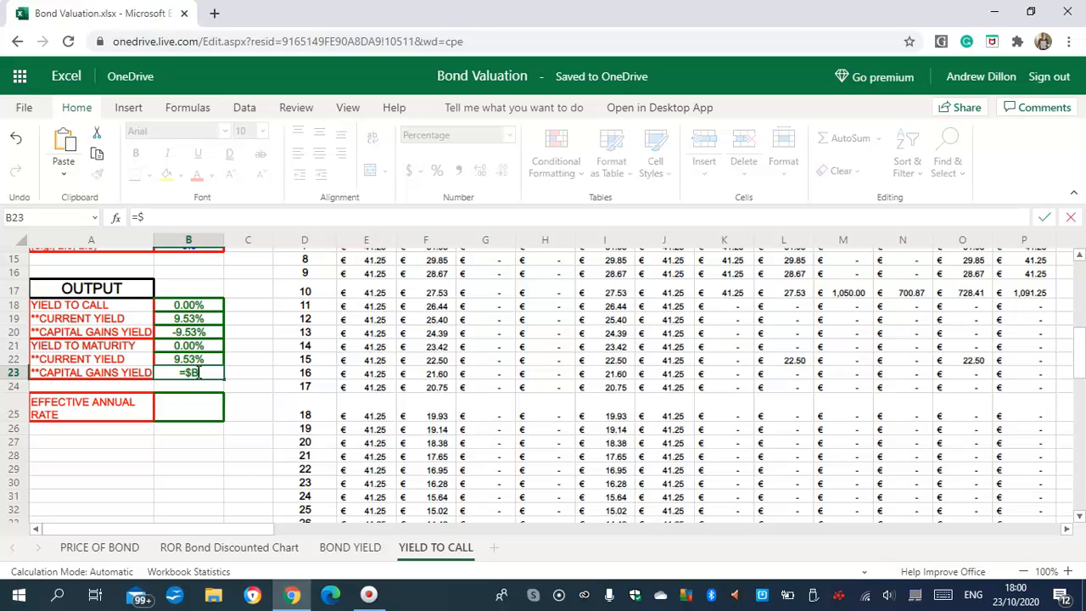
{"action": "type", "text": "$21"}
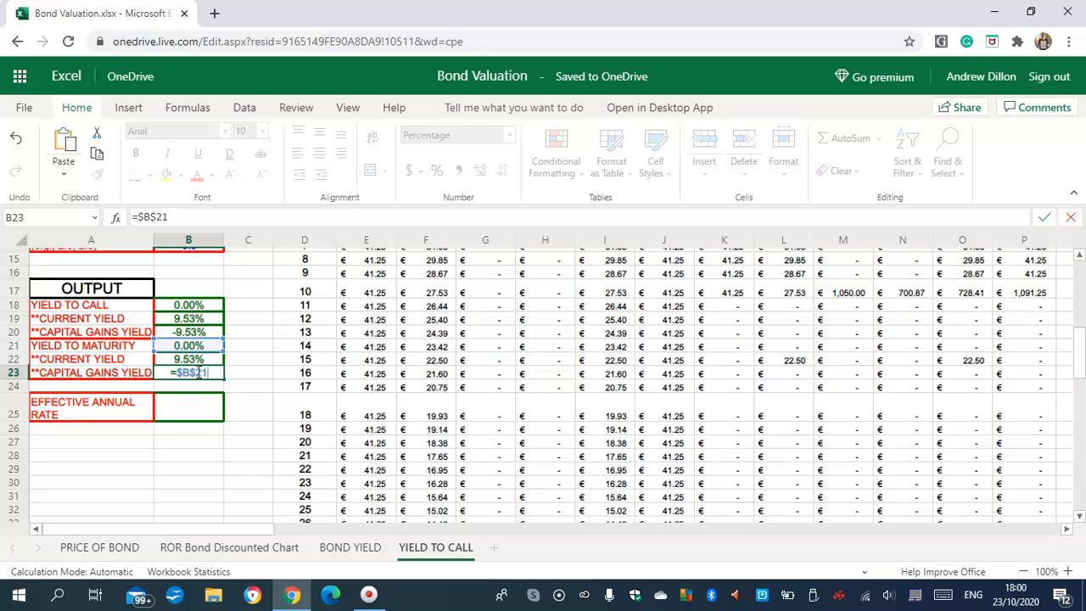
{"action": "type", "text": "-$B$"}
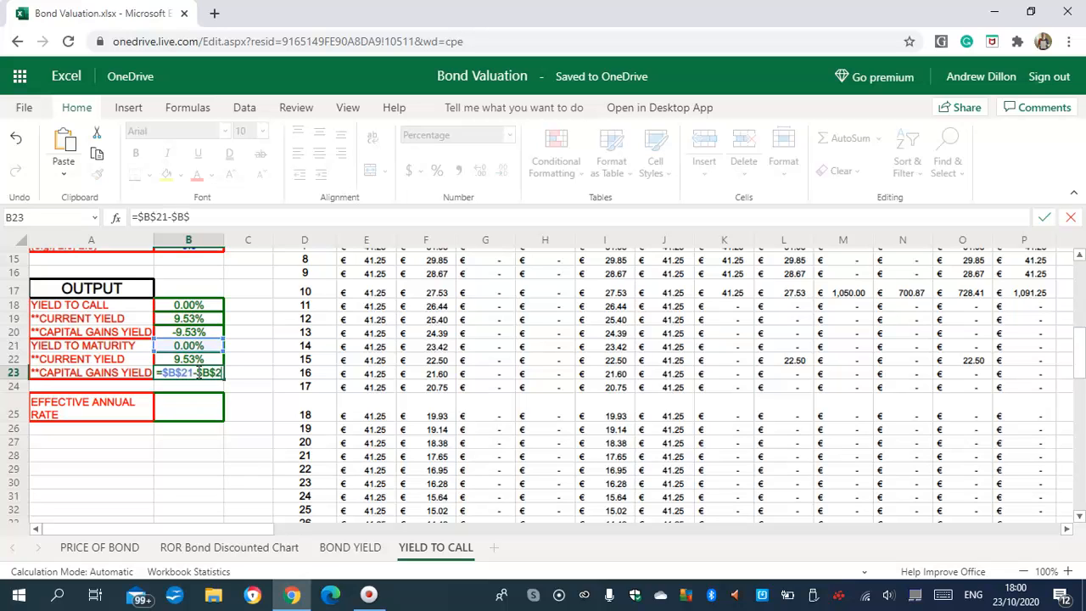
{"action": "type", "text": "22"}
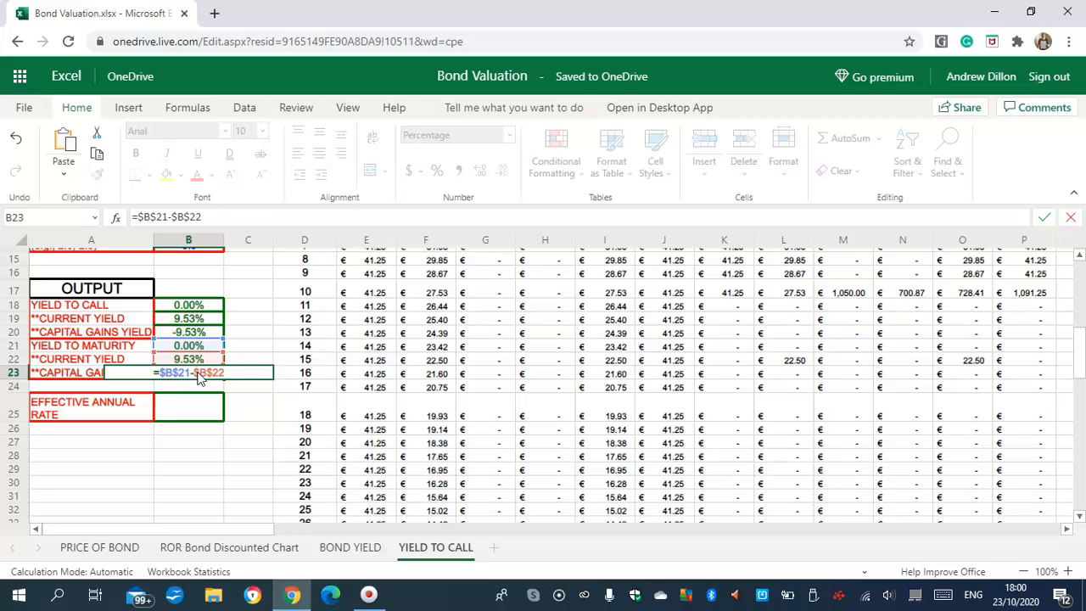
{"action": "key", "text": "Return"}
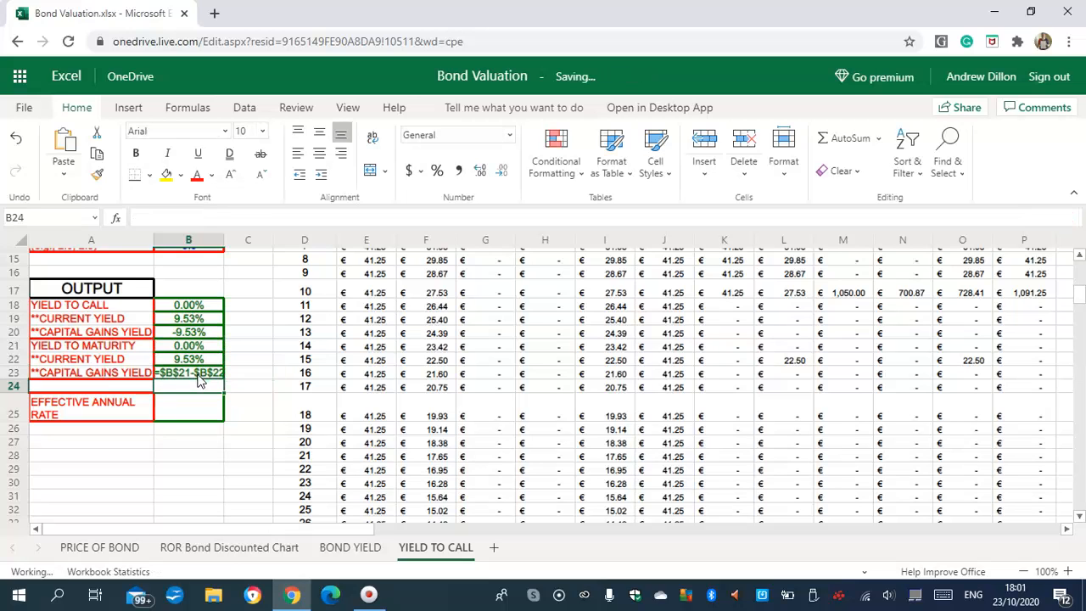
- Calculate the effective annual rate in cell B25 with =EFFECT($B$18/2,$B$10)*2
{"action": "left_click", "coordinate": [191, 410]}
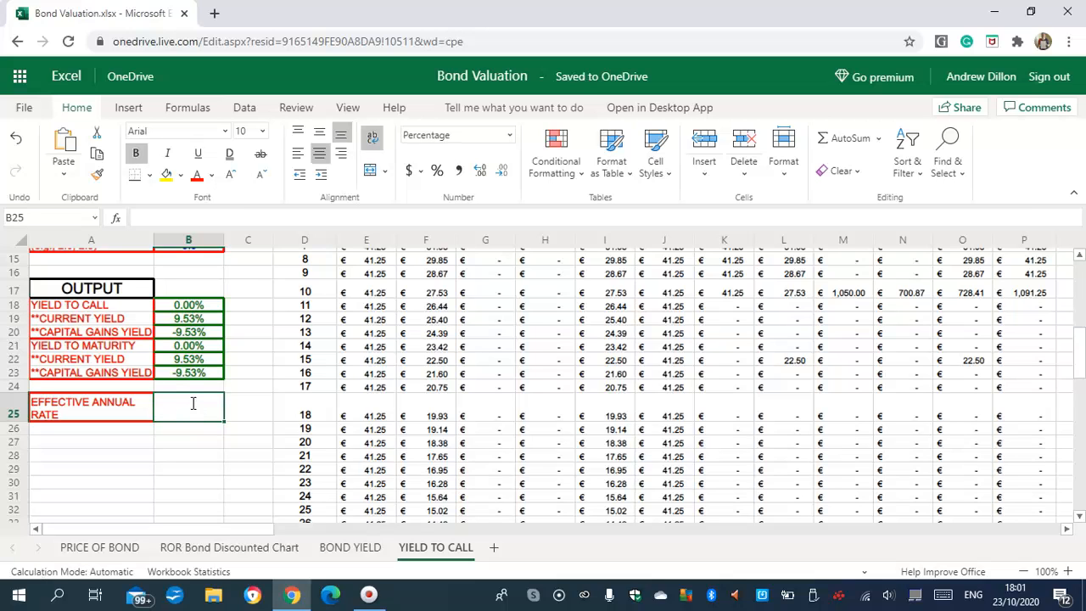
{"action": "type", "text": "=E"}
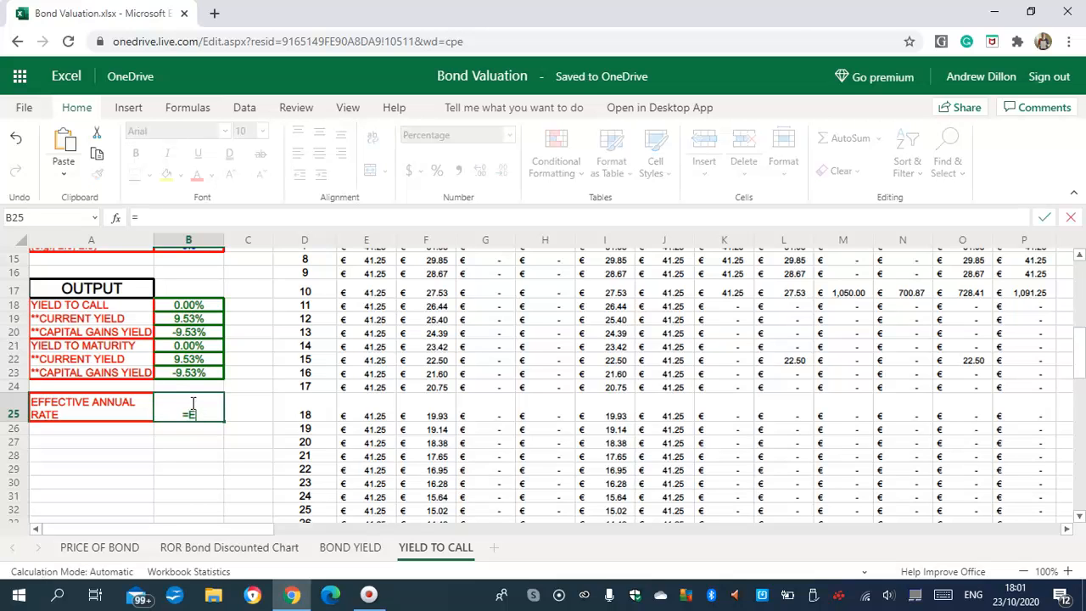
{"action": "type", "text": "FFECT("}
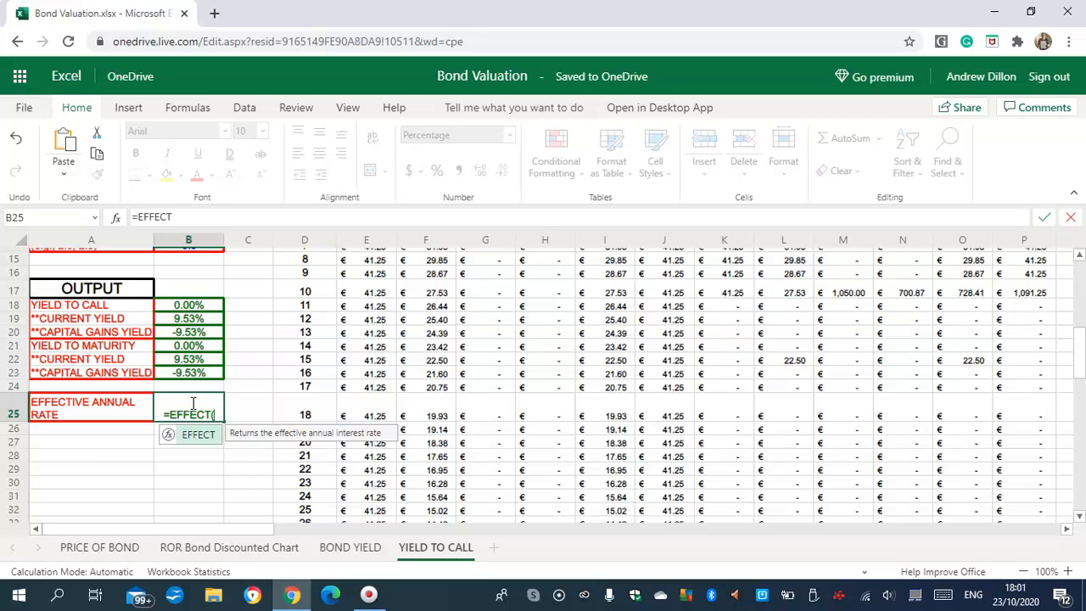
{"action": "type", "text": "$"}
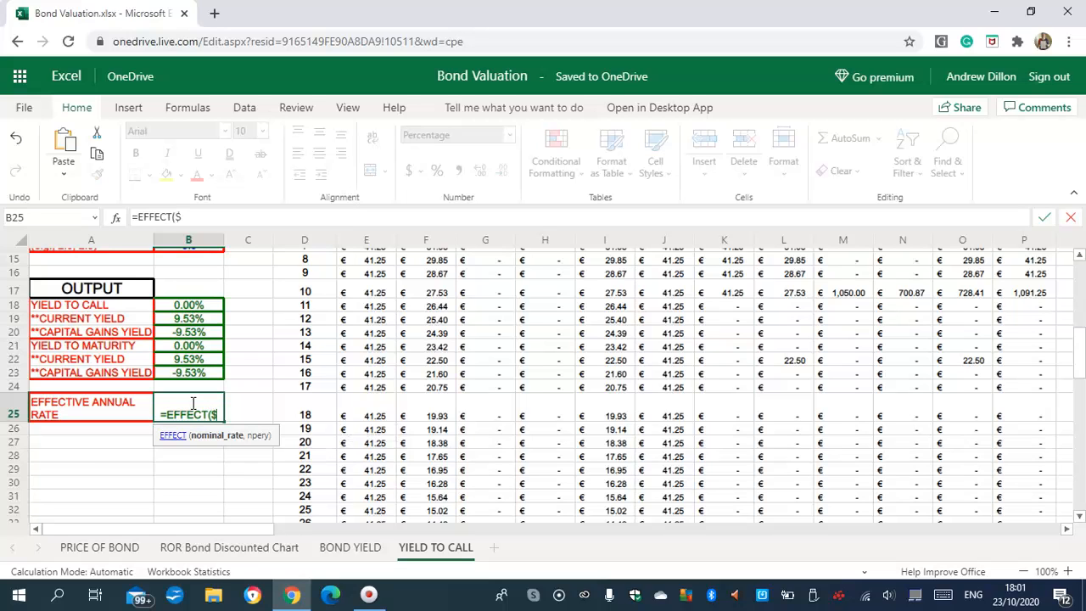
{"action": "type", "text": "B$18/2,$"}
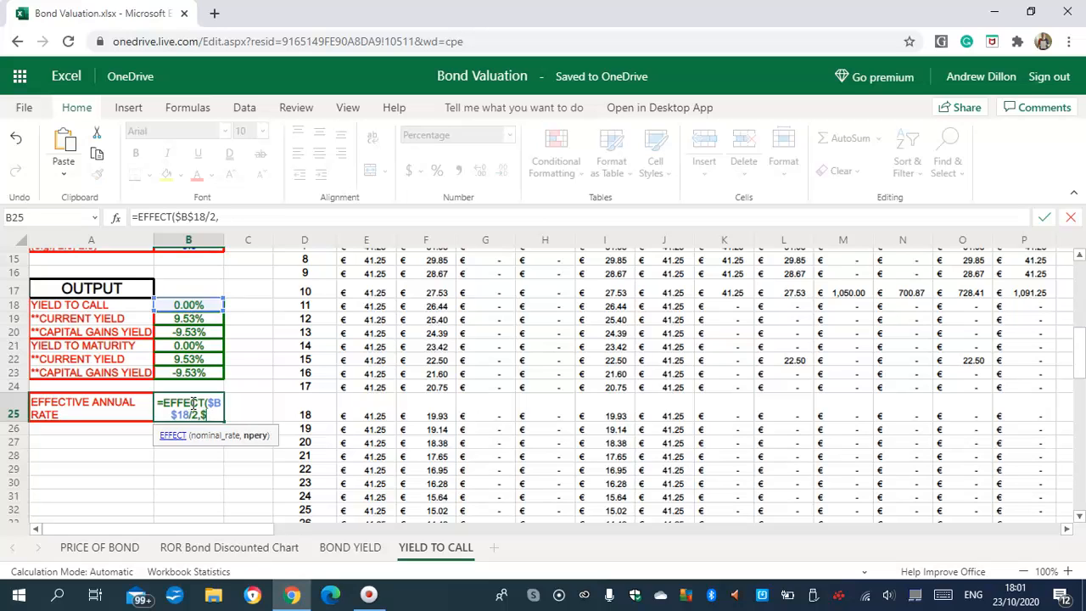
{"action": "type", "text": "B$10)*2"}
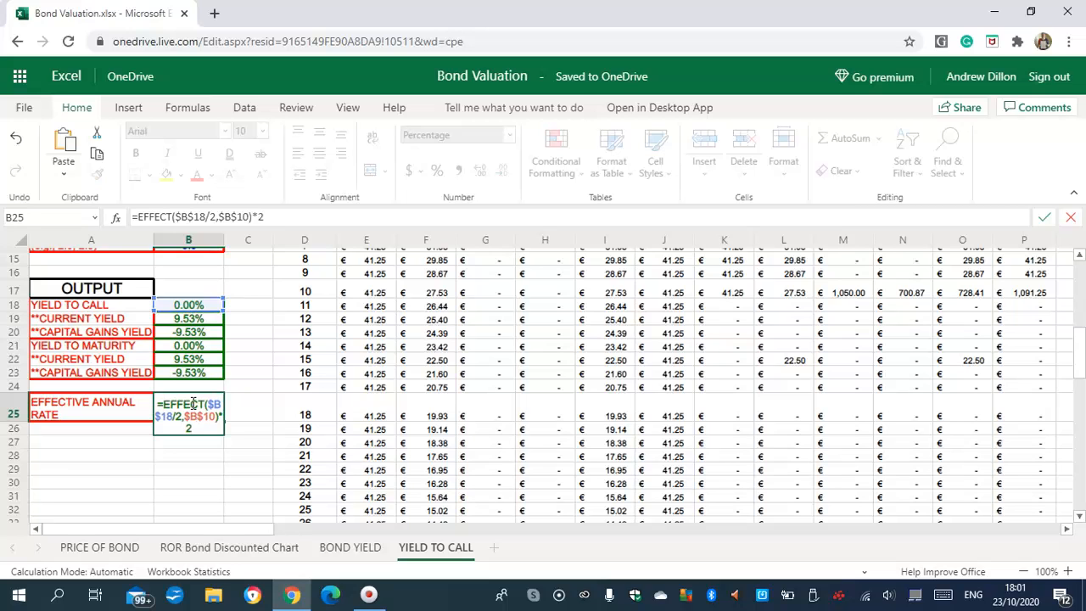
{"action": "left_click", "coordinate": [191, 429]}
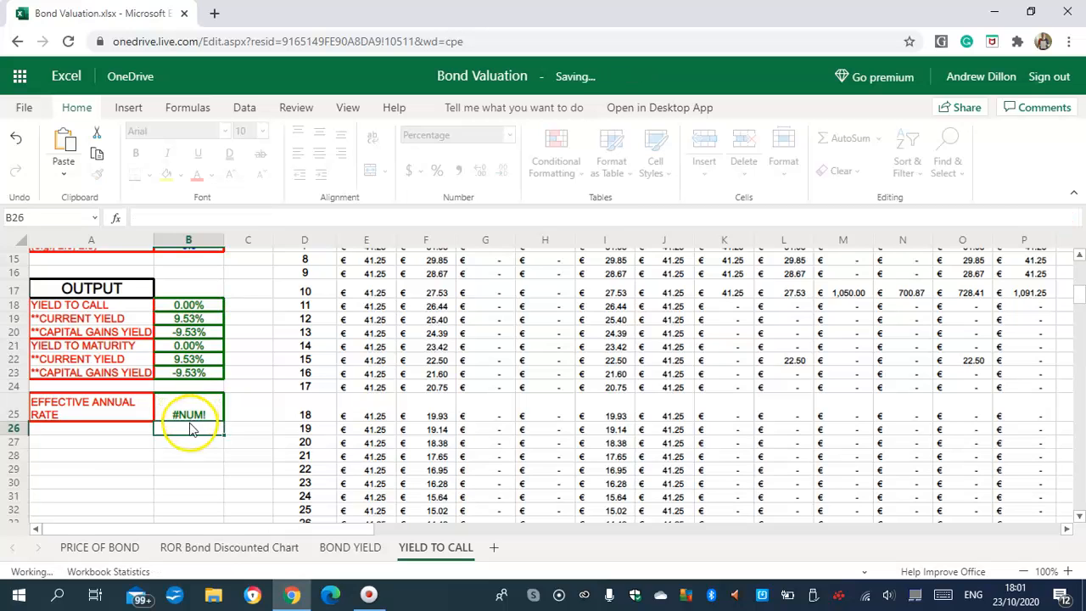
{"action": "left_click", "coordinate": [188, 414]}
{"action": "left_click_drag", "start_coordinate": [1081, 300], "coordinate": [1074, 373]}
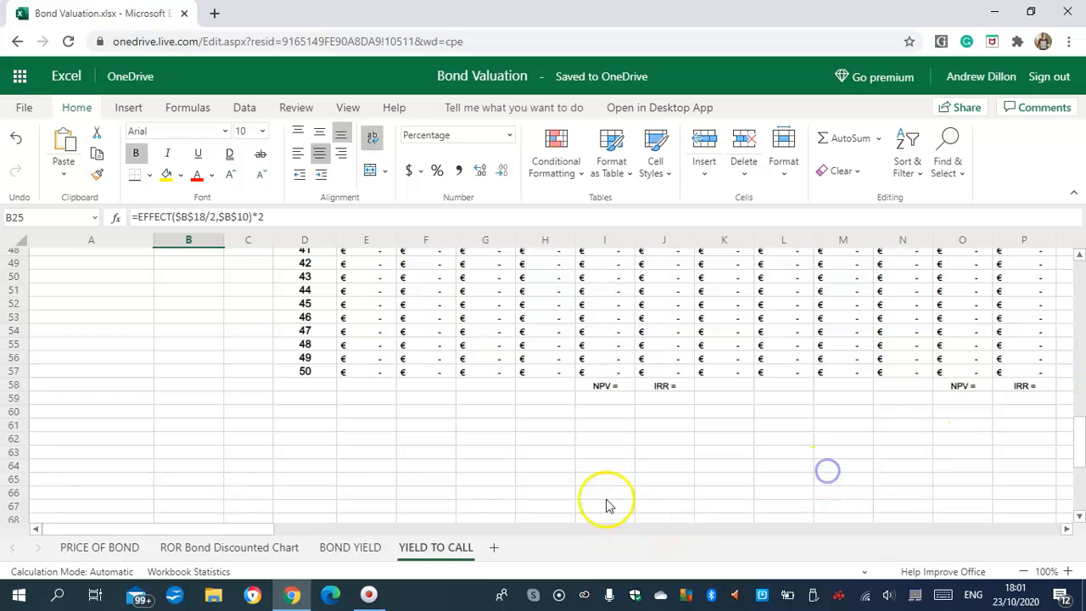
{"action": "left_click", "coordinate": [603, 397]}
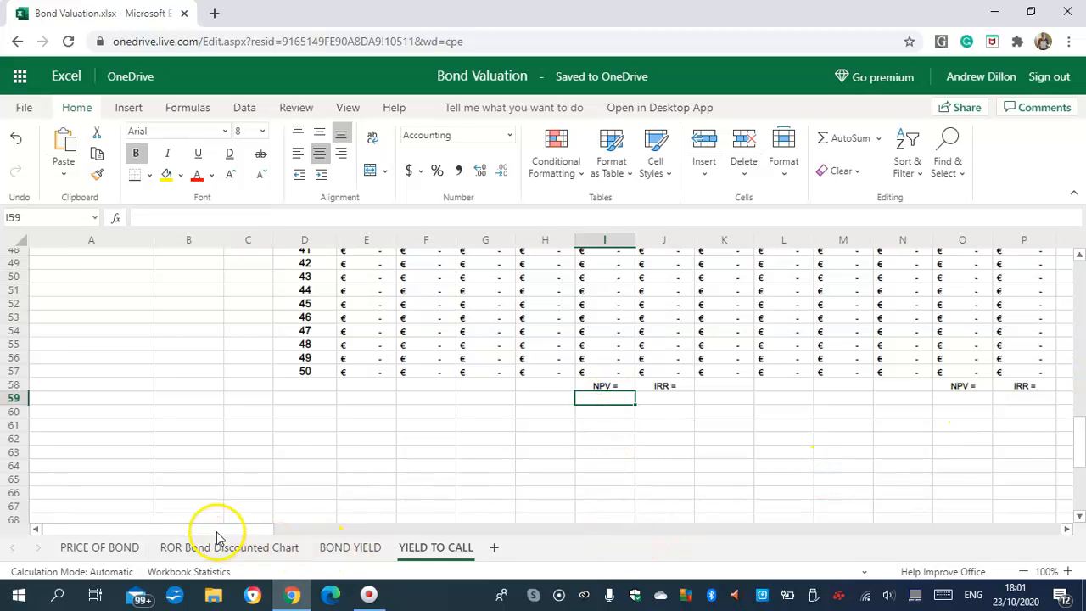
{"action": "scroll", "coordinate": [222, 528], "scroll_direction": "right", "scroll_amount": 1}
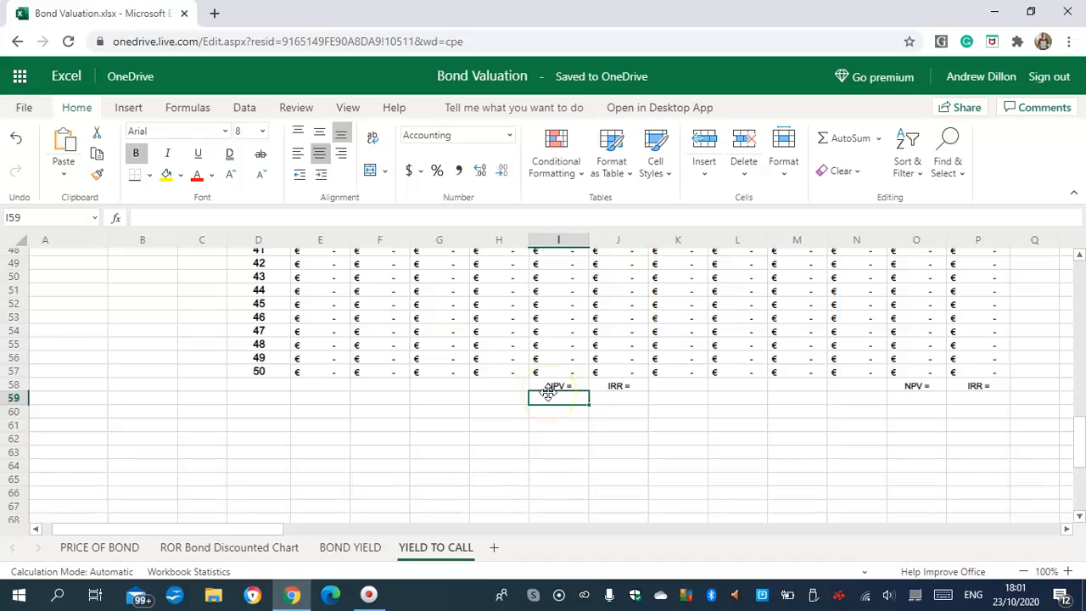
{"action": "left_click", "coordinate": [561, 398]}
{"action": "type", "text": "=SUM"}
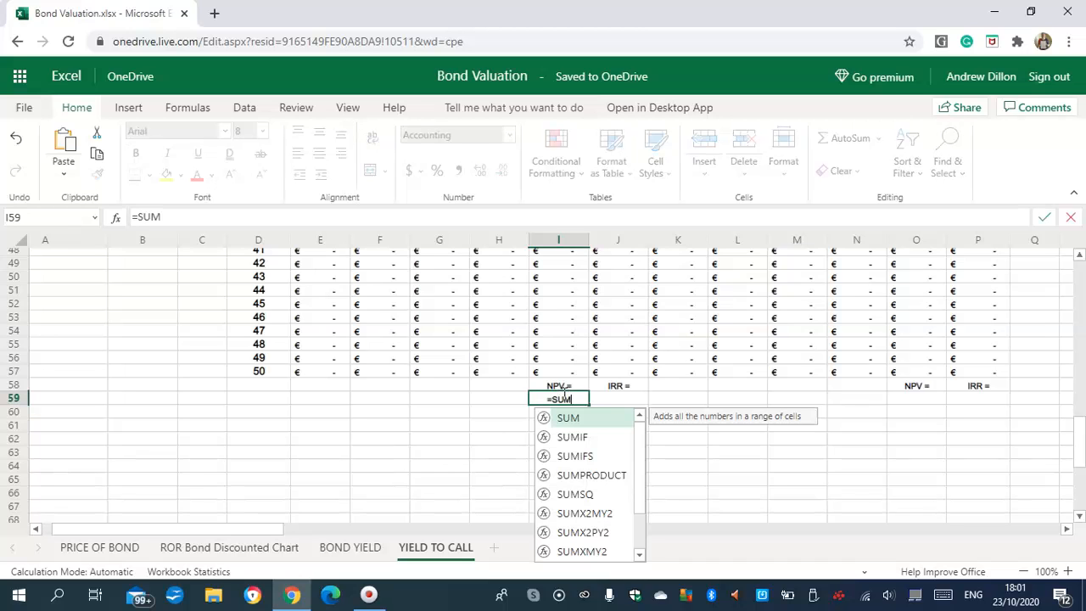
{"action": "key", "text": "BackSpace"}
{"action": "key", "text": "BackSpace"}
{"action": "key", "text": "BackSpace"}
{"action": "key", "text": "BackSpace"}
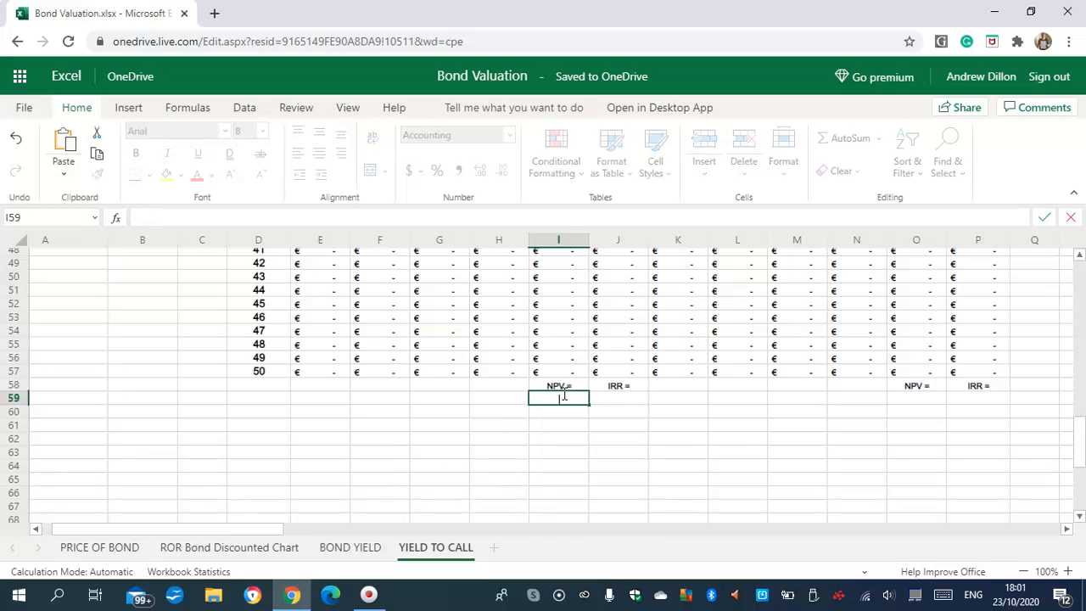
{"action": "left_click", "coordinate": [326, 440]}
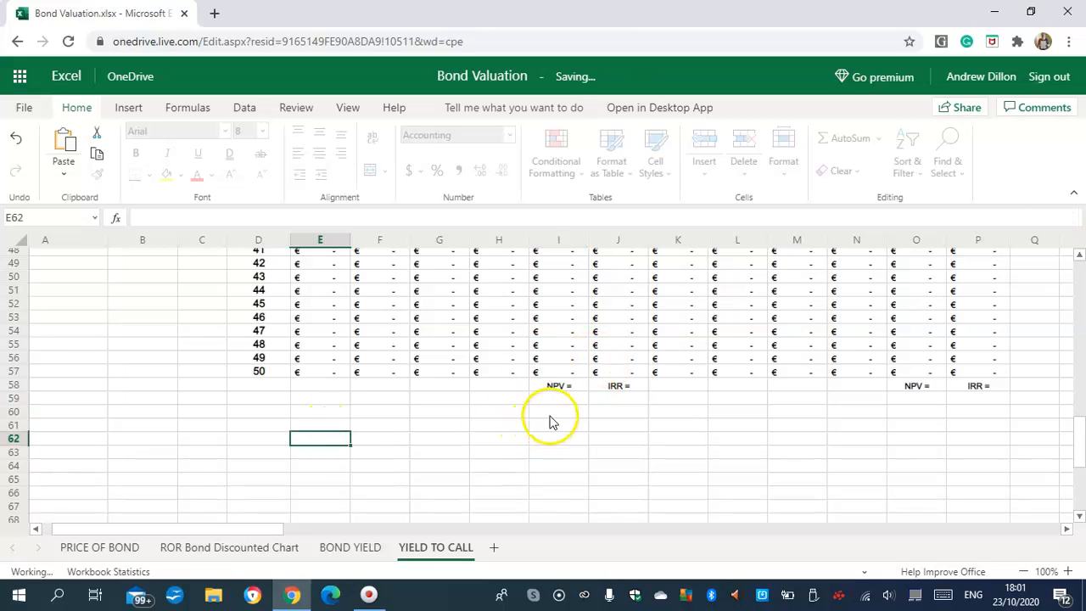
- Insert an AutoSum in cell I59 under the first NPV label and set its range to I7:I57
{"action": "left_click", "coordinate": [556, 397]}
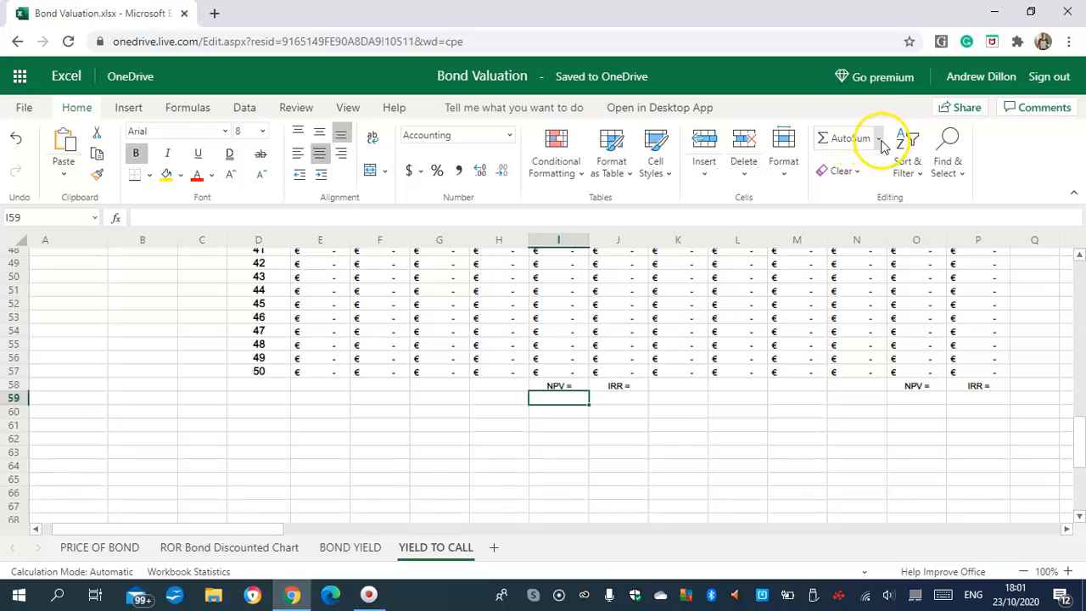
{"action": "left_click", "coordinate": [879, 139]}
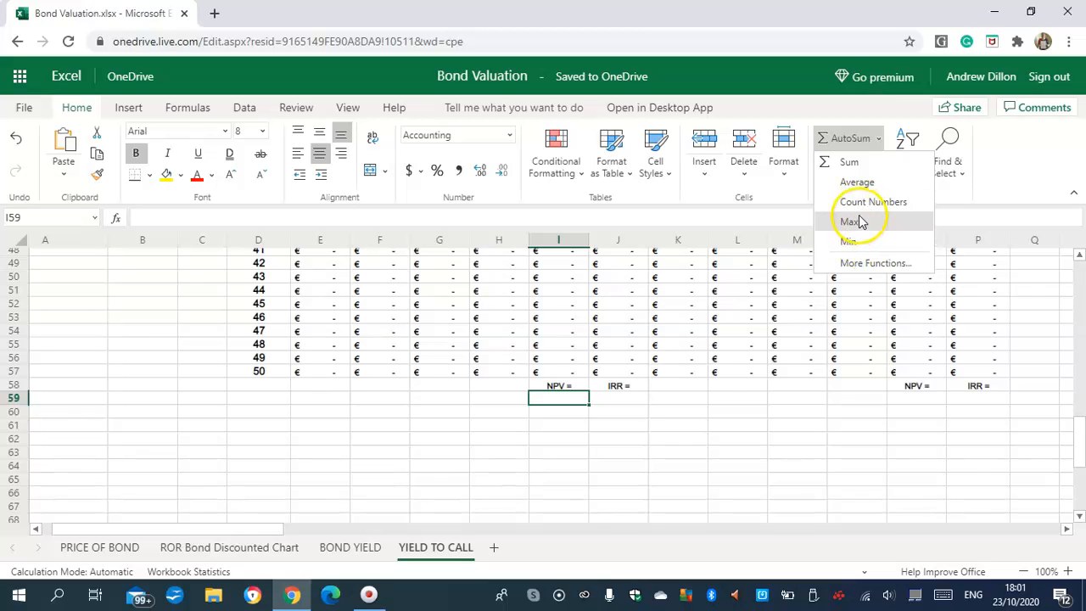
{"action": "left_click", "coordinate": [849, 163]}
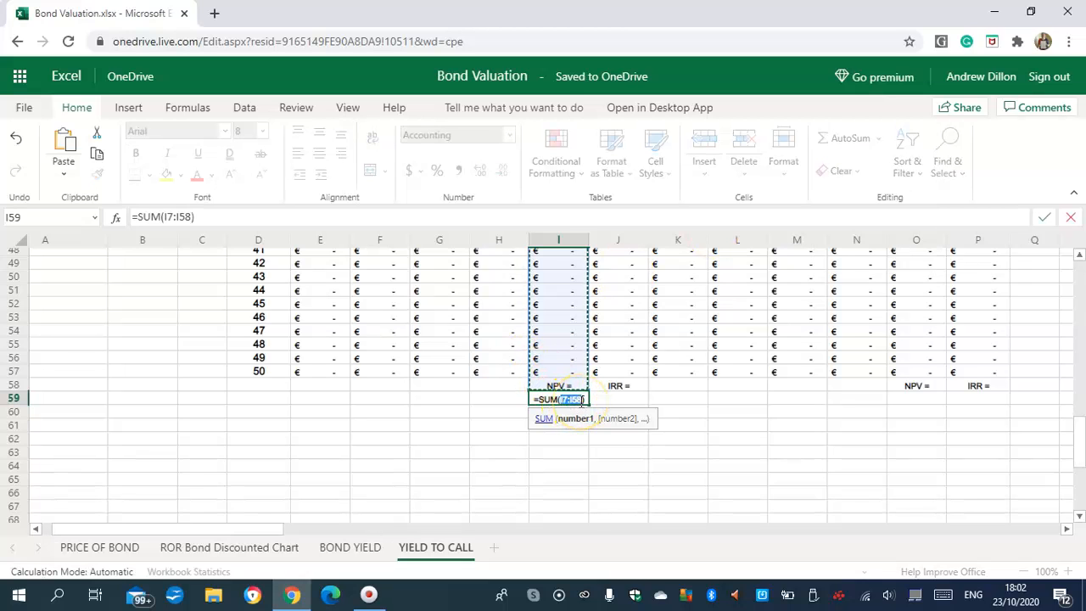
{"action": "left_click", "coordinate": [582, 400]}
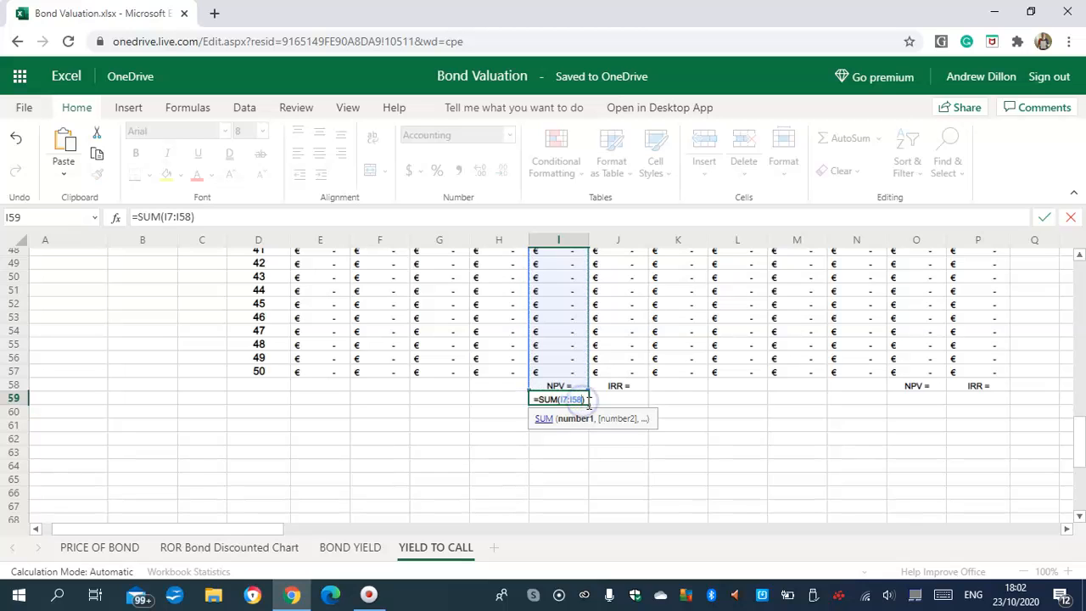
{"action": "key", "text": "BackSpace"}
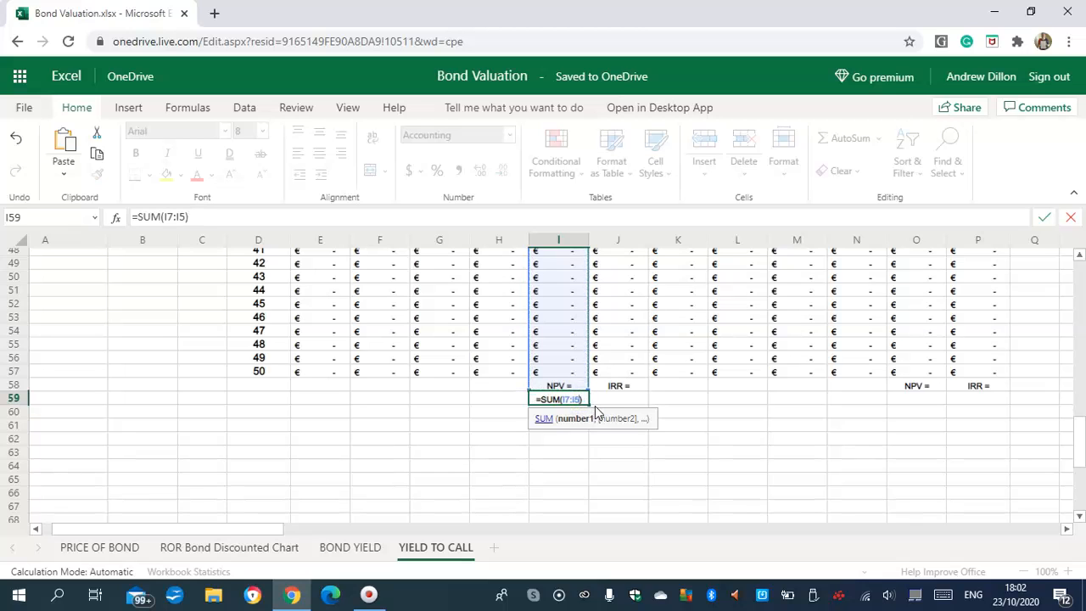
{"action": "type", "text": "7"}
{"action": "left_click", "coordinate": [597, 411]}
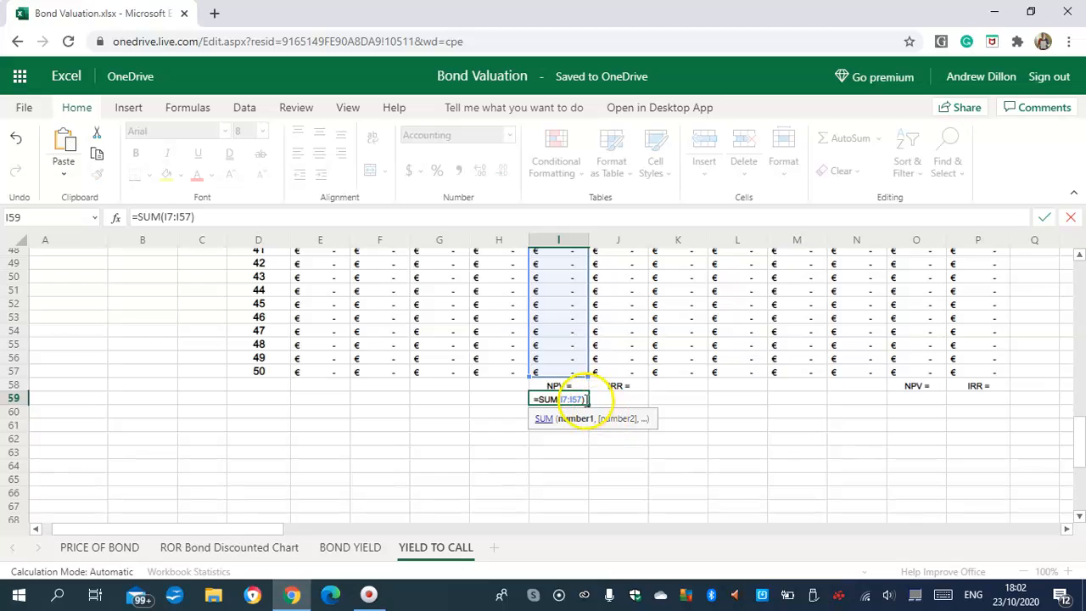
{"action": "key", "text": "Return"}
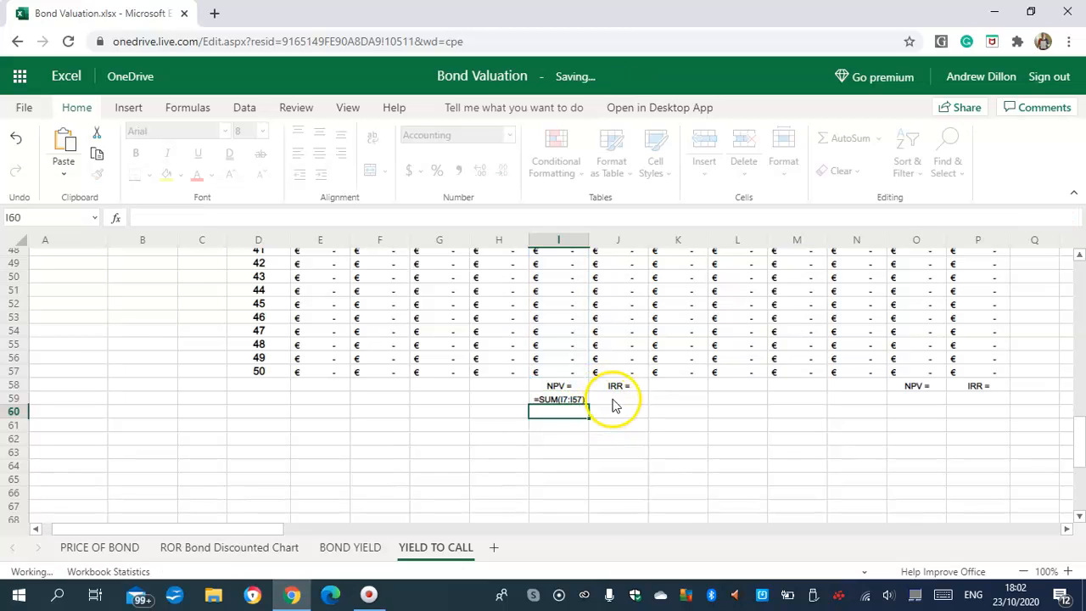
- Calculate the IRR under the first IRR label in cell J59 with =IRR(J7:J57,0.01)*2
{"action": "left_click", "coordinate": [616, 399]}
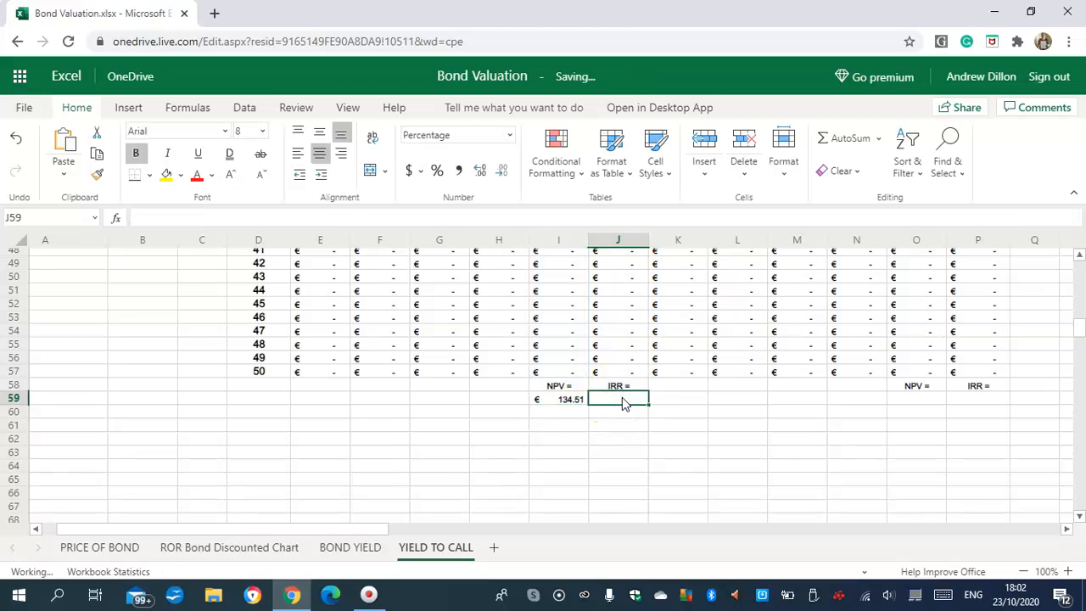
{"action": "type", "text": "="}
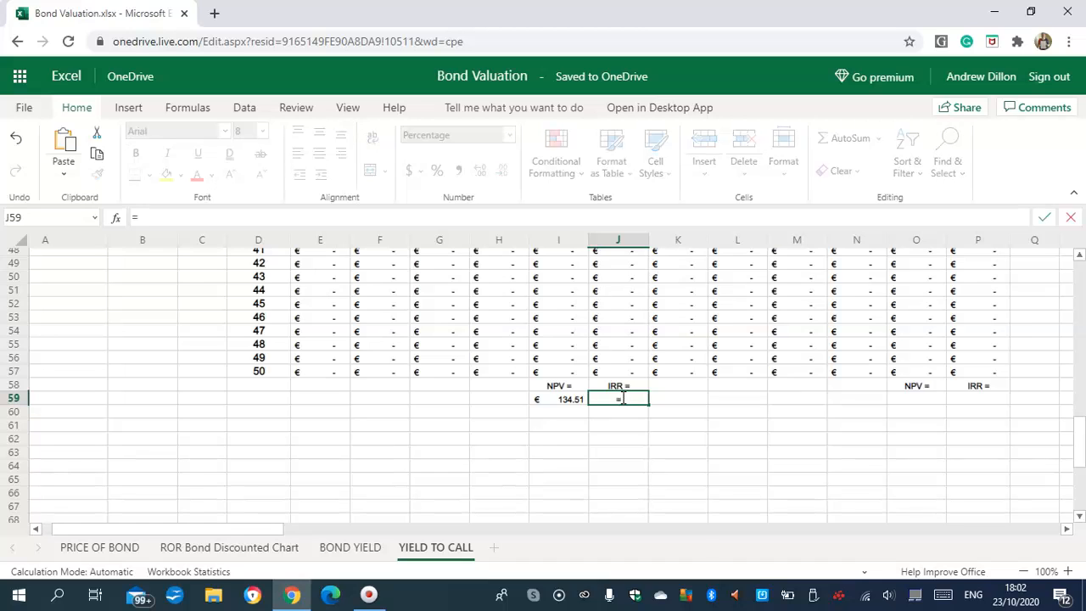
{"action": "type", "text": "IRR("}
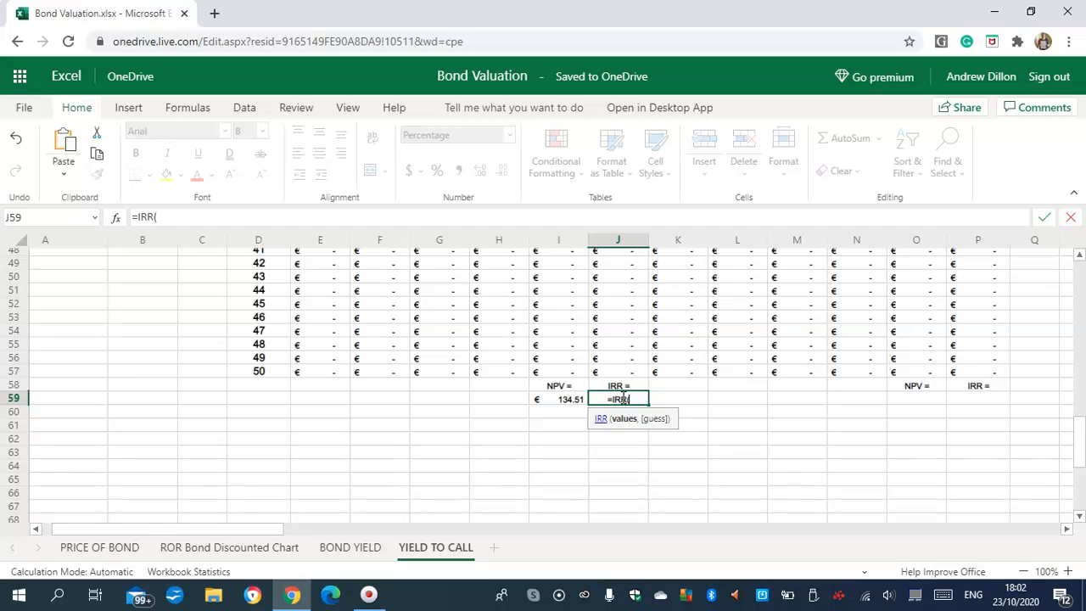
{"action": "type", "text": "J7:J57,0."}
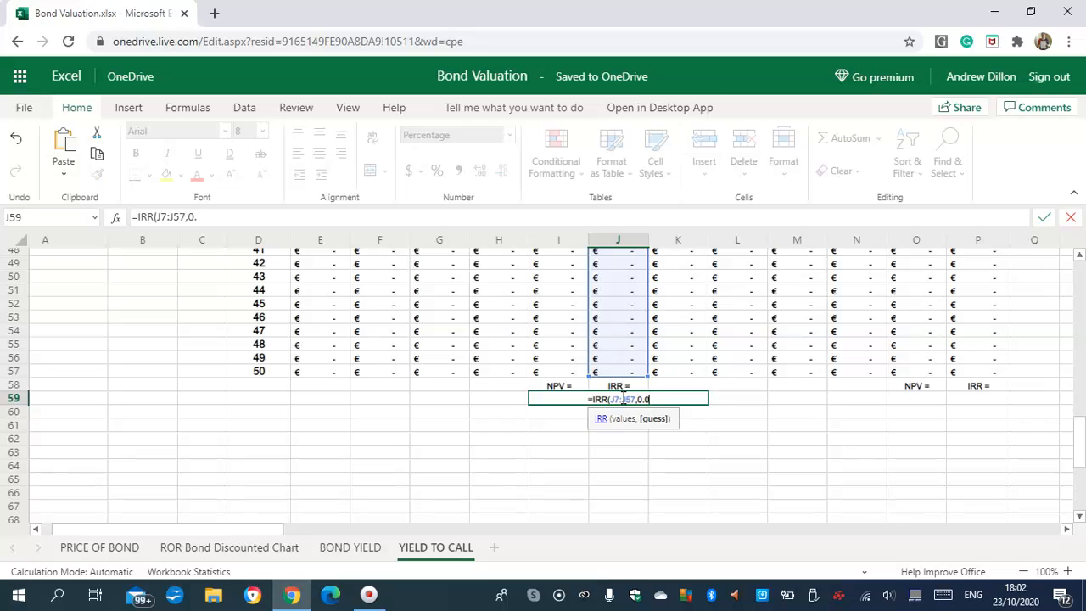
{"action": "type", "text": "01"}
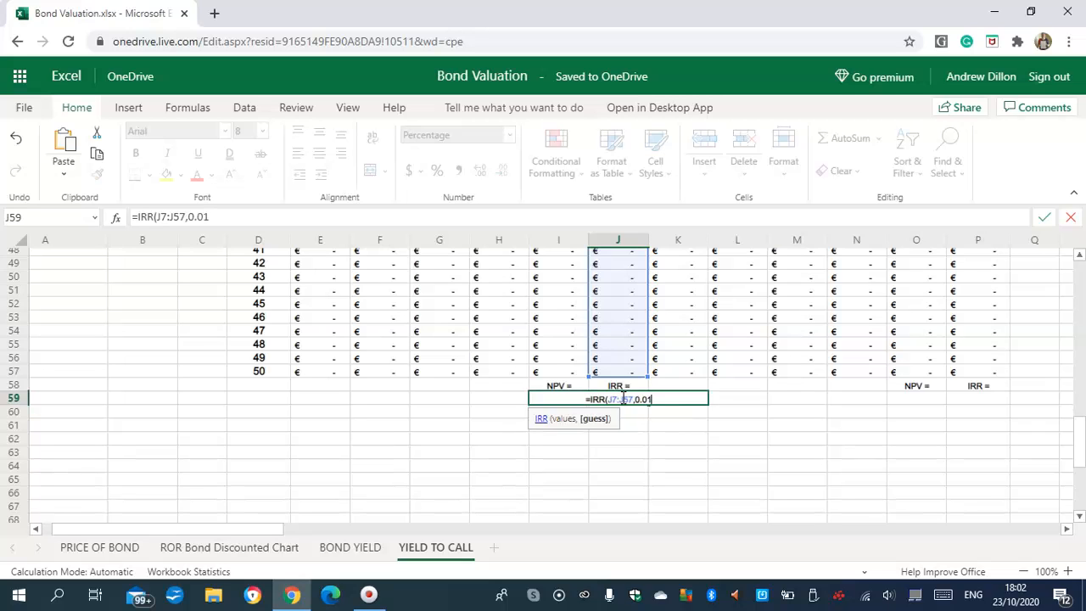
{"action": "type", "text": ")*2"}
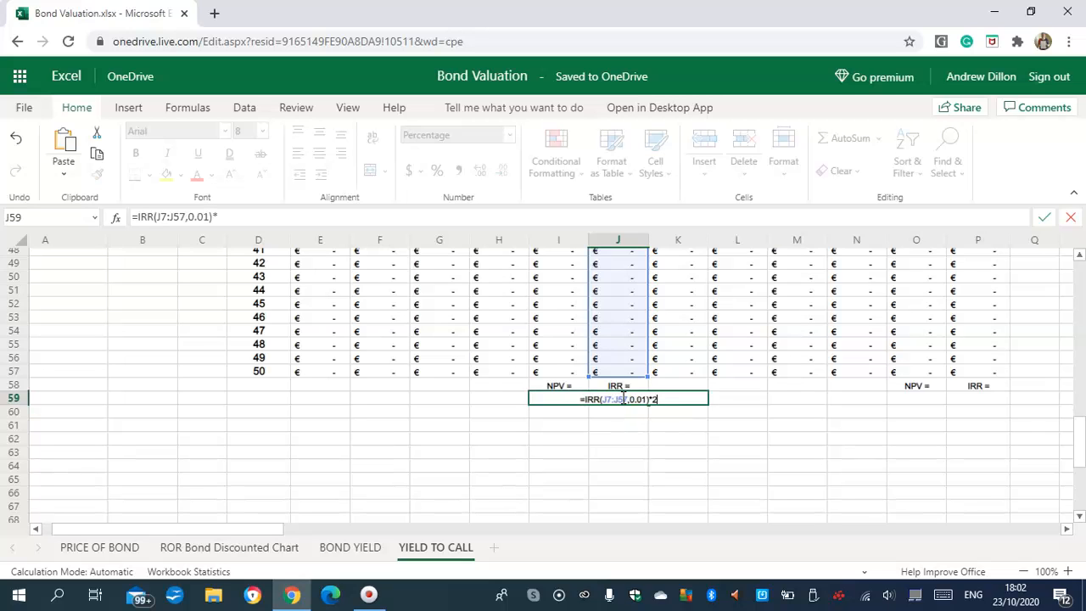
{"action": "key", "text": "Return"}
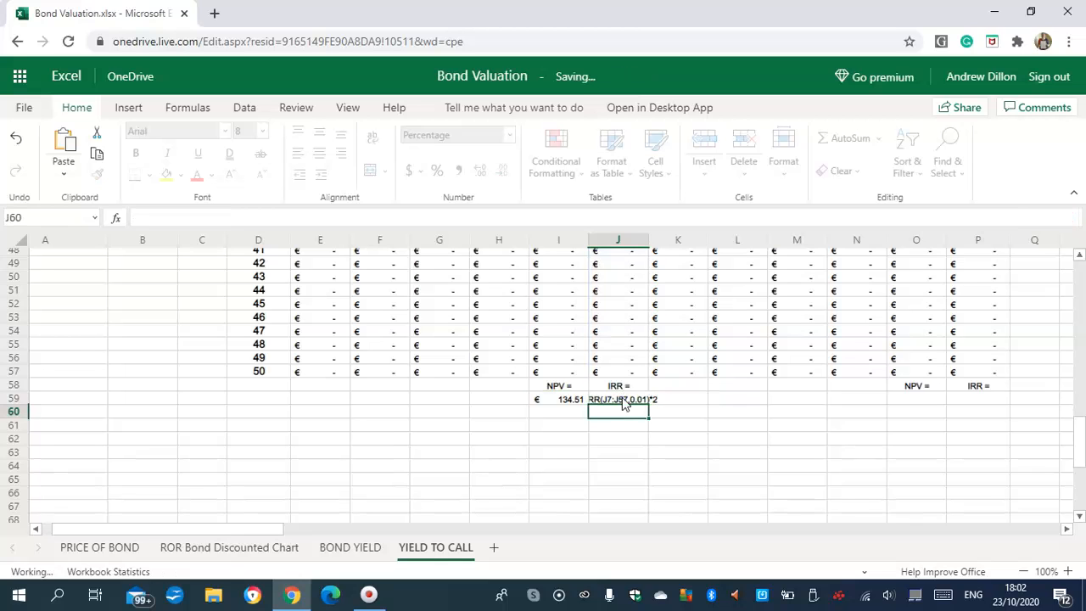
{"action": "left_click", "coordinate": [621, 397]}
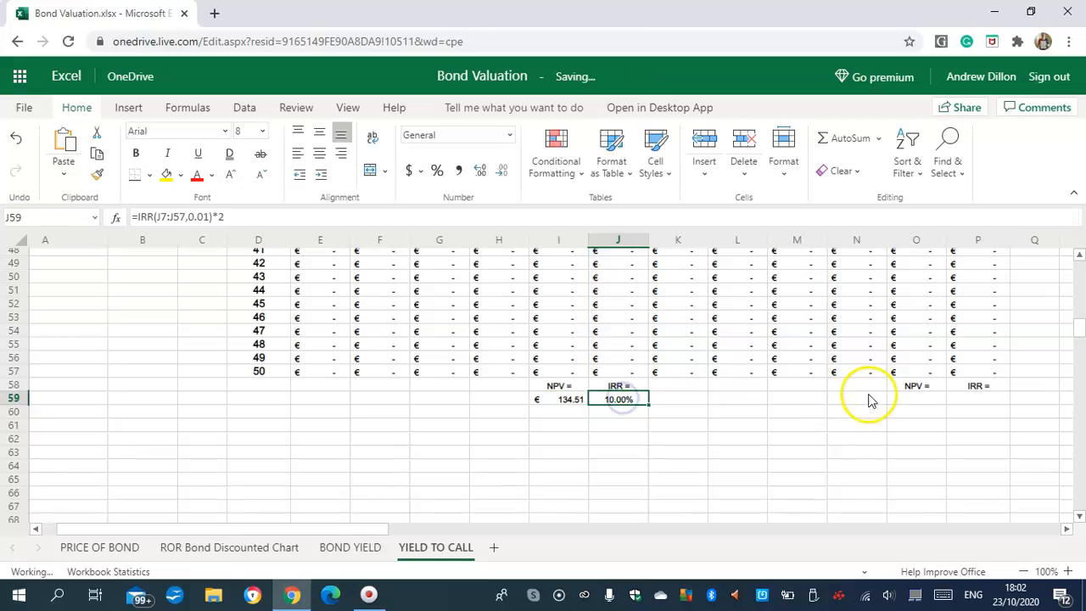
{"action": "left_click", "coordinate": [912, 398]}
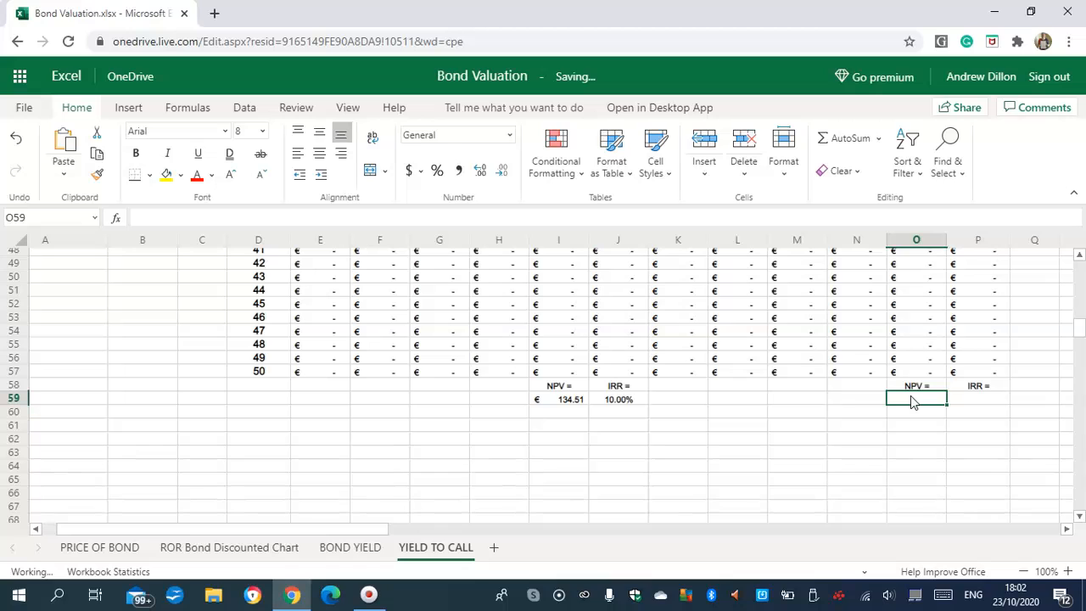
{"action": "type", "text": "="}
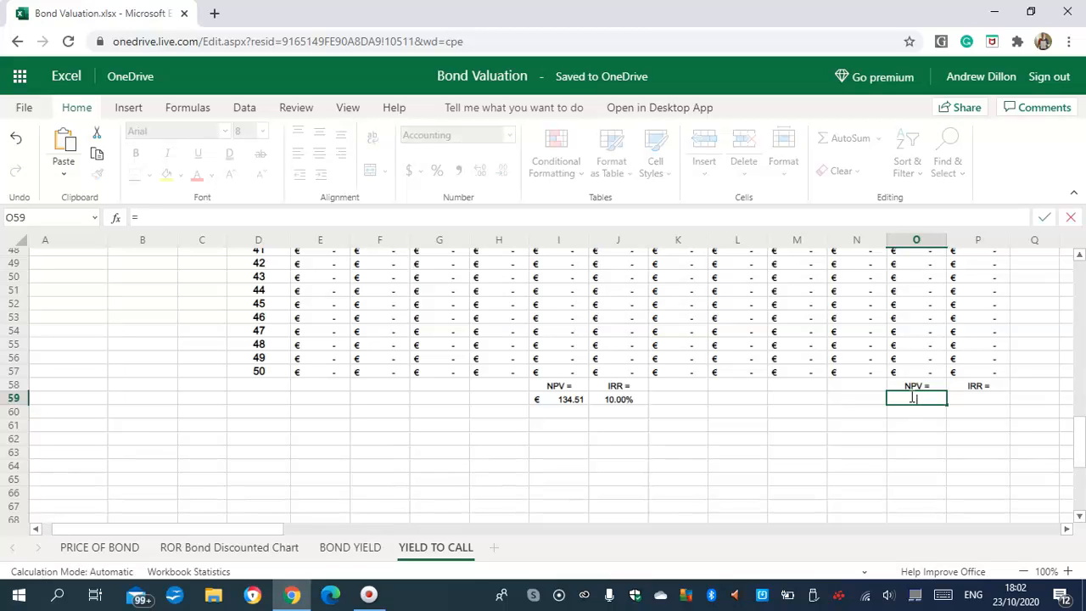
{"action": "left_click", "coordinate": [901, 416]}
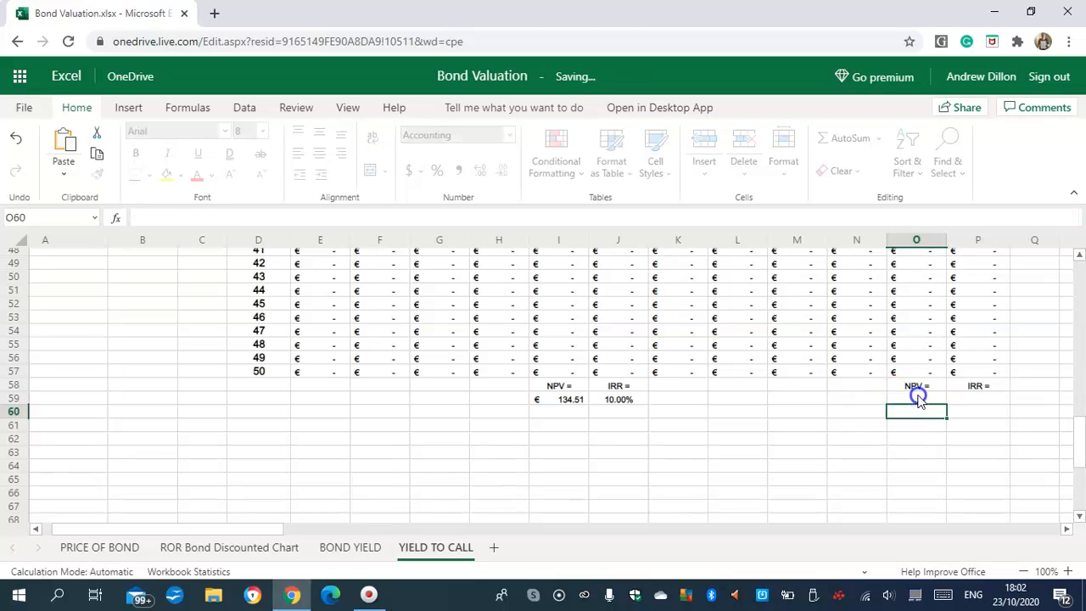
- Insert an AutoSum in cell O59 under the second NPV label and set its range to O7:O57
{"action": "left_click", "coordinate": [918, 399]}
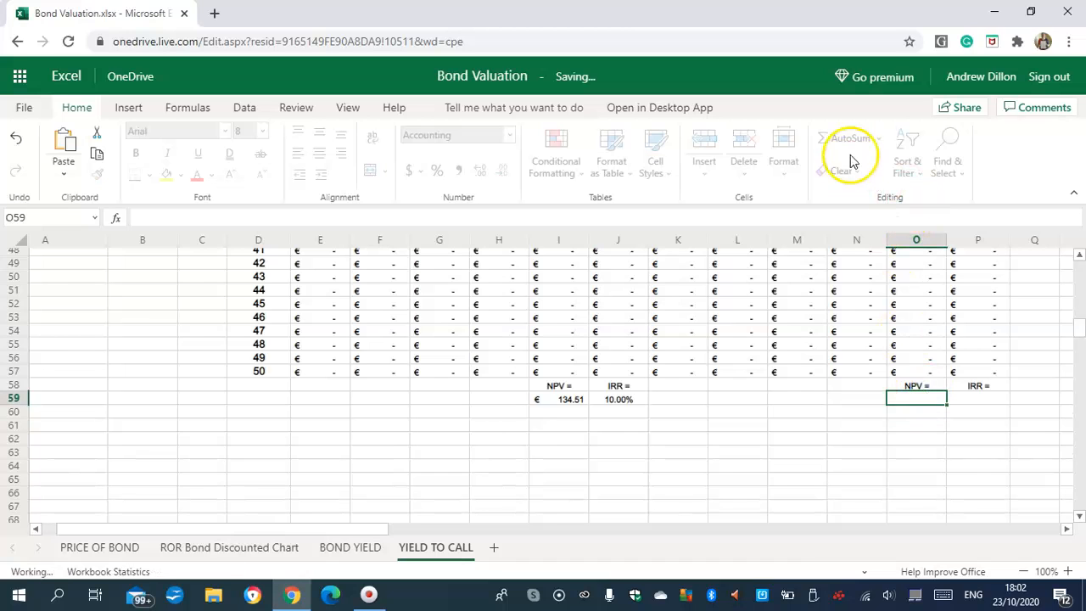
{"action": "left_click", "coordinate": [878, 138]}
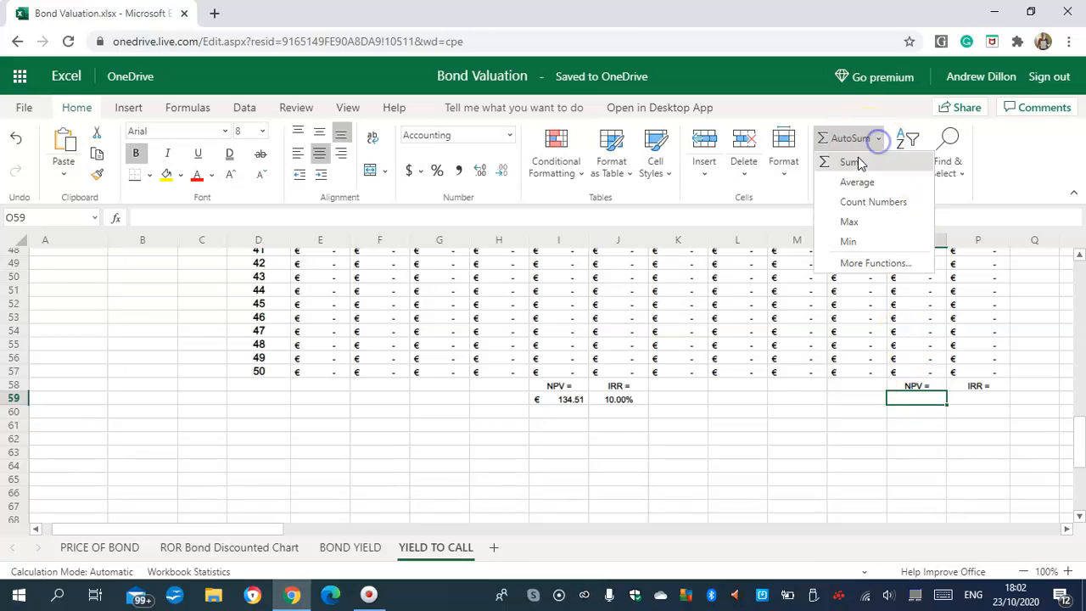
{"action": "left_click", "coordinate": [852, 162]}
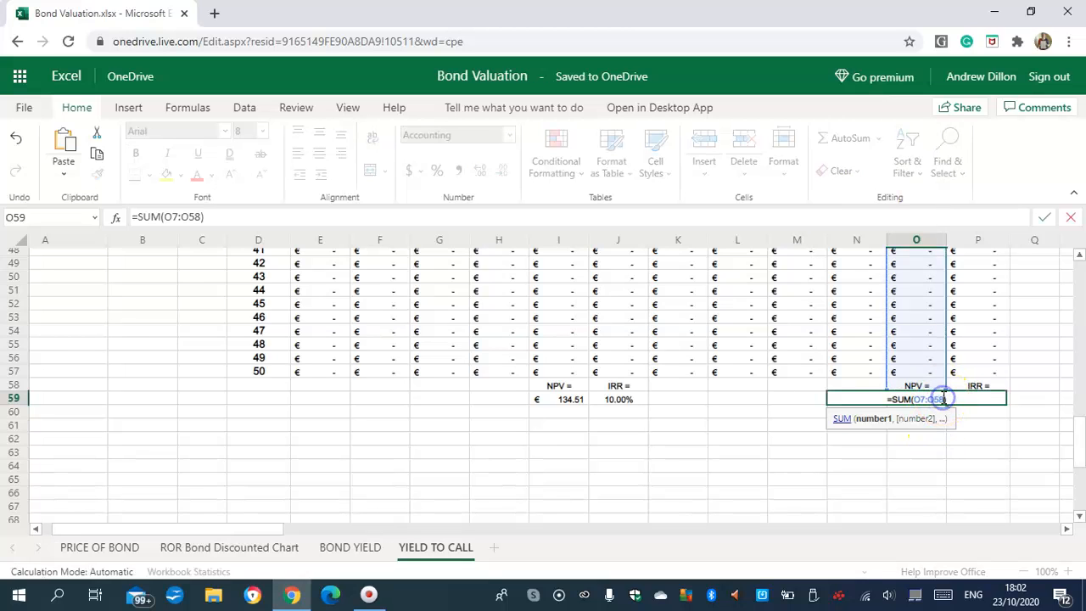
{"action": "left_click", "coordinate": [944, 400]}
{"action": "key", "text": "BackSpace"}
{"action": "type", "text": "7"}
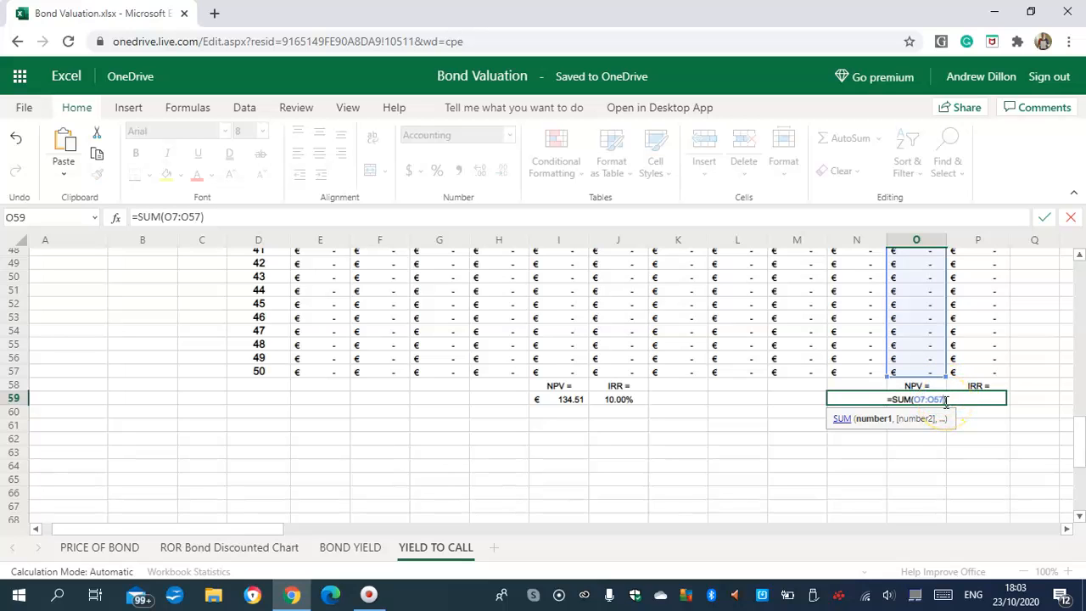
{"action": "key", "text": "Return"}
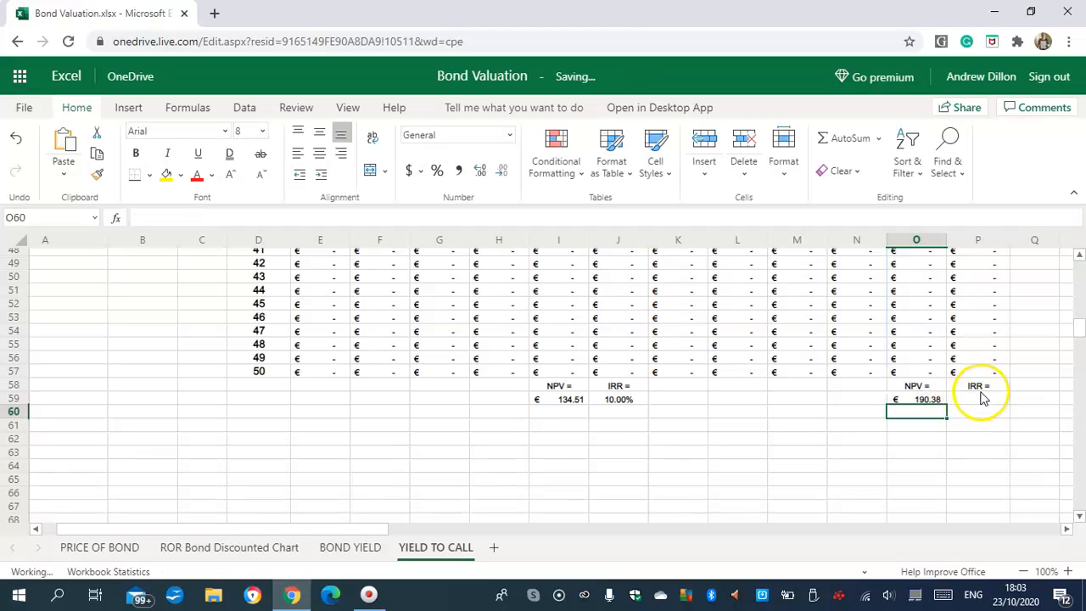
- Calculate the IRR under the second IRR label in cell P59 with =IRR(P7:P57,0.01)*2
{"action": "left_click", "coordinate": [978, 397]}
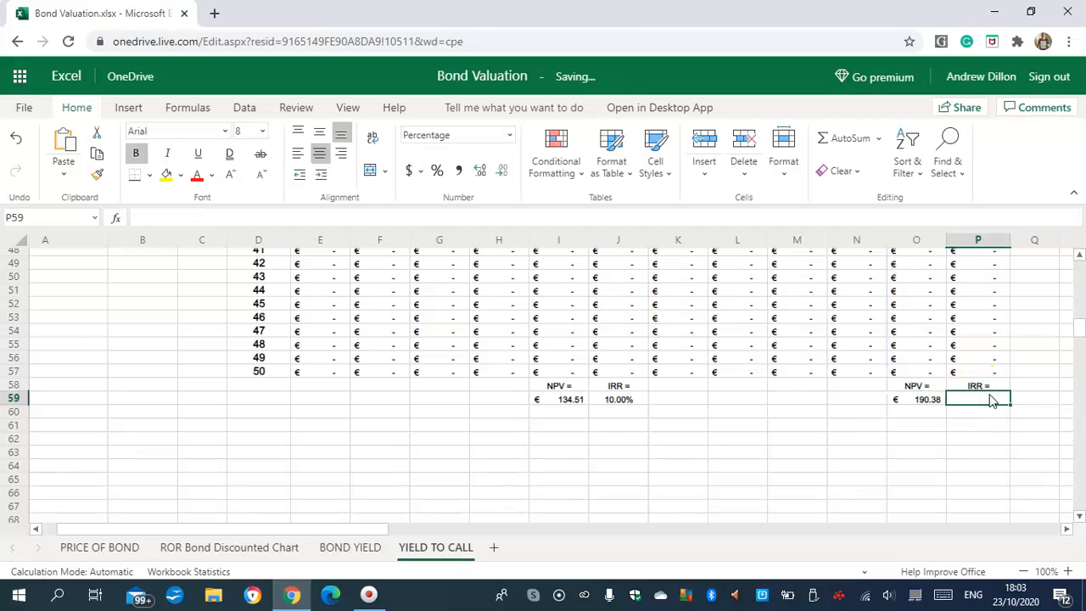
{"action": "type", "text": "="}
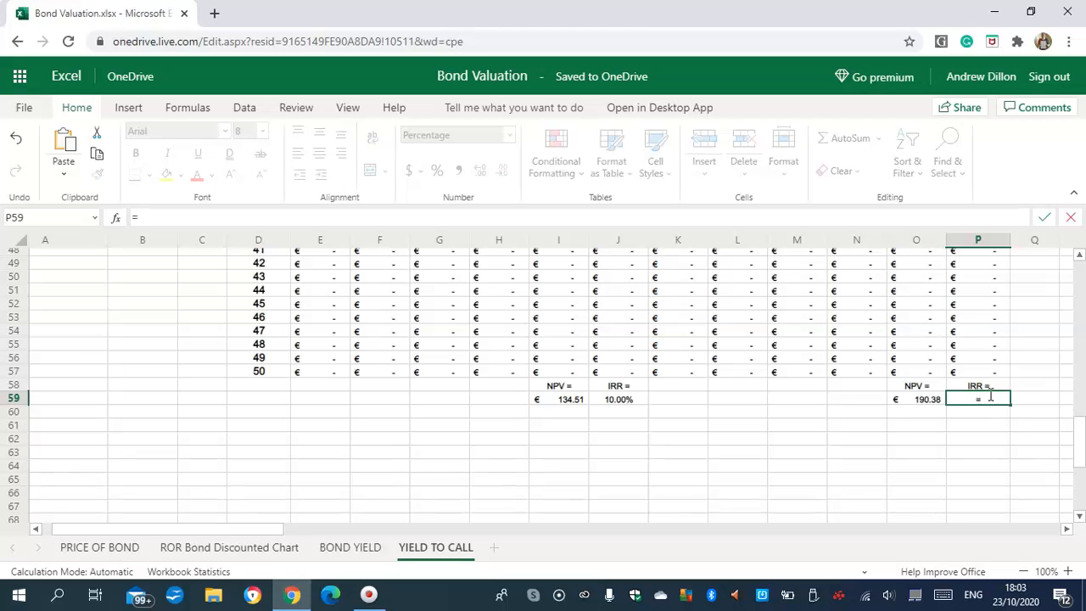
{"action": "type", "text": "IRR"}
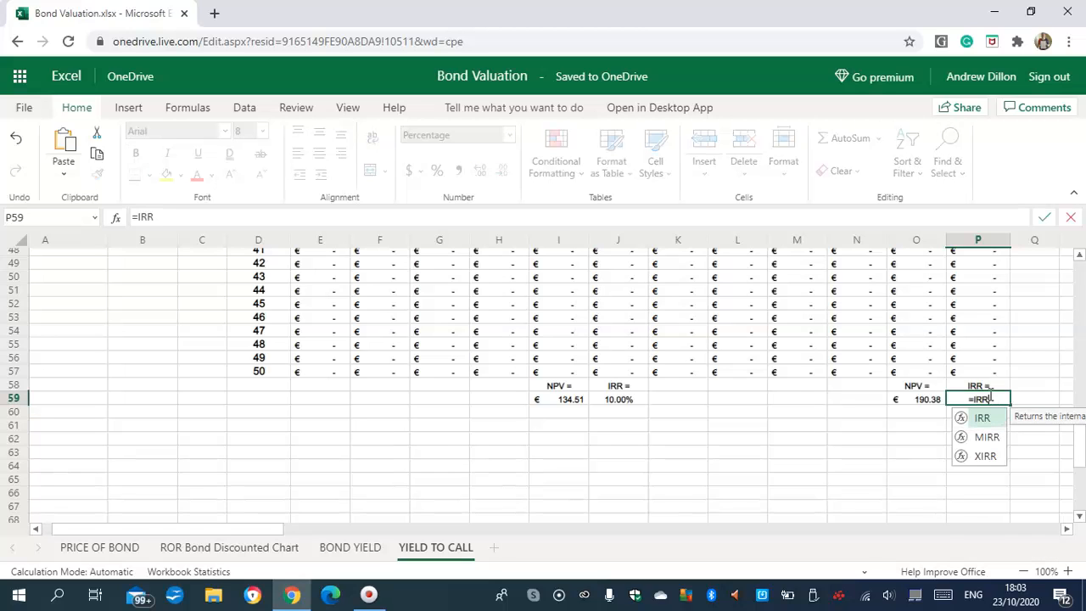
{"action": "type", "text": "(P"}
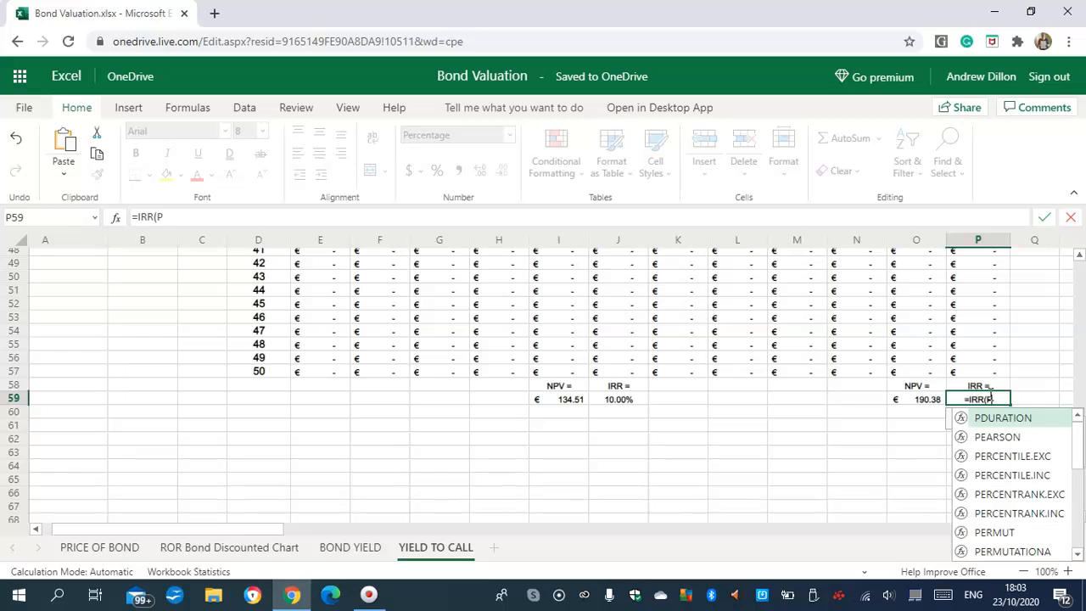
{"action": "type", "text": "7"}
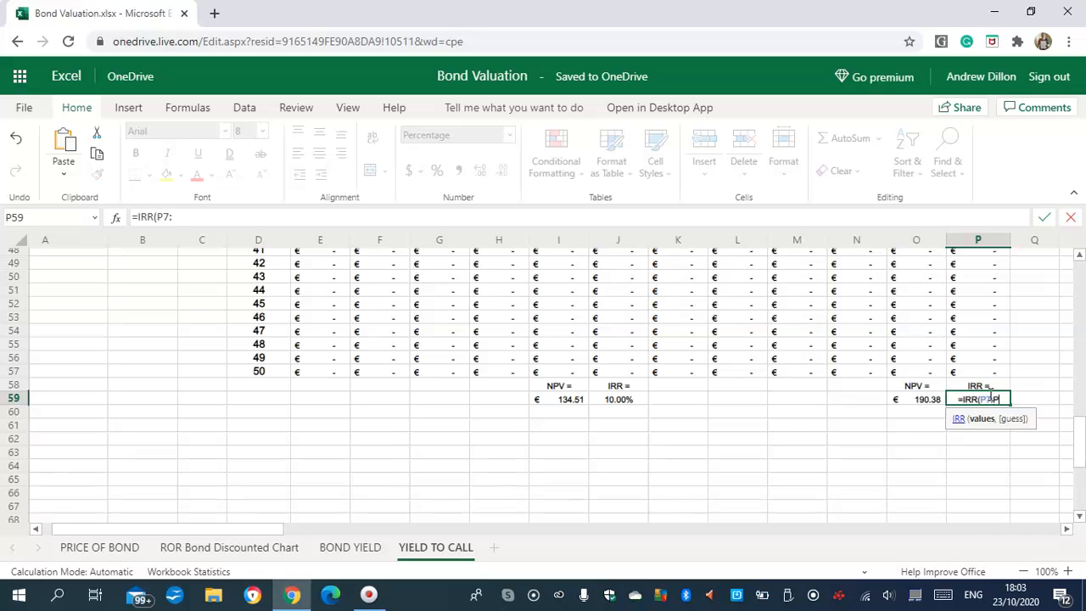
{"action": "type", "text": ":P57,"}
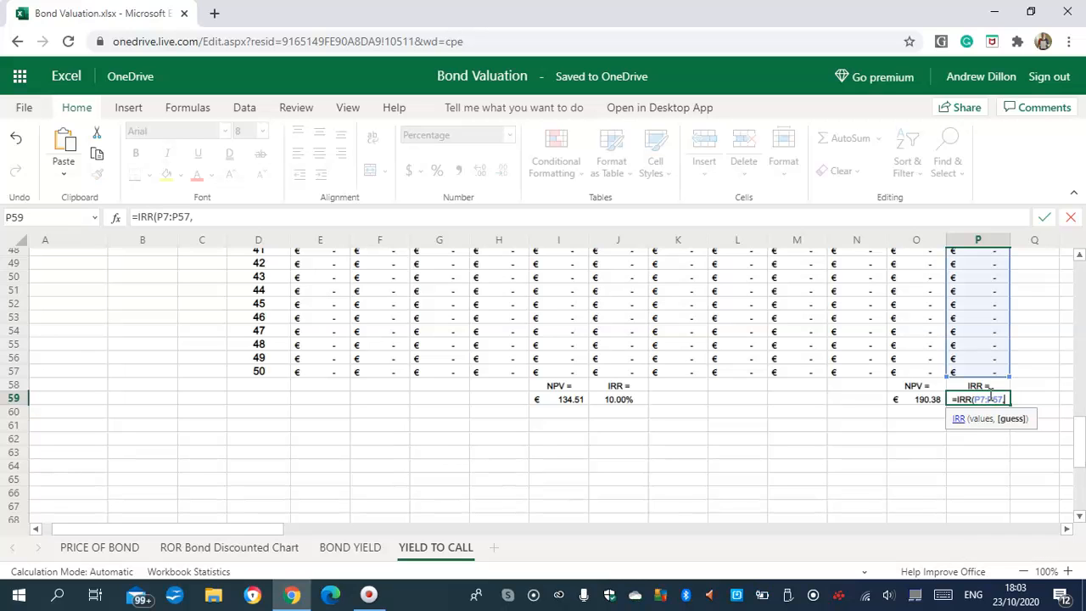
{"action": "type", "text": "0"}
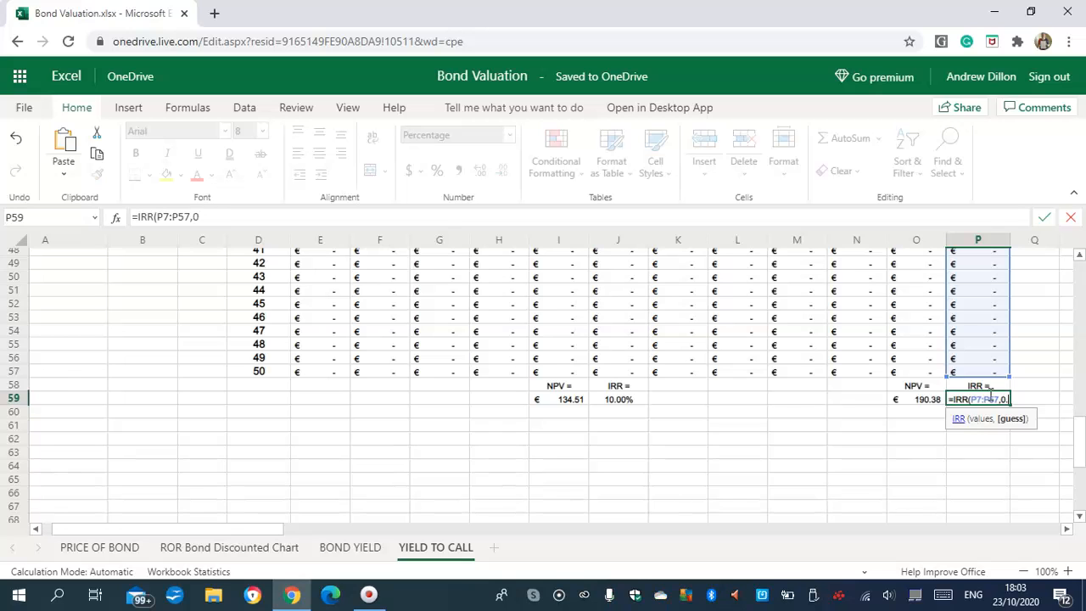
{"action": "type", "text": ".01)*2"}
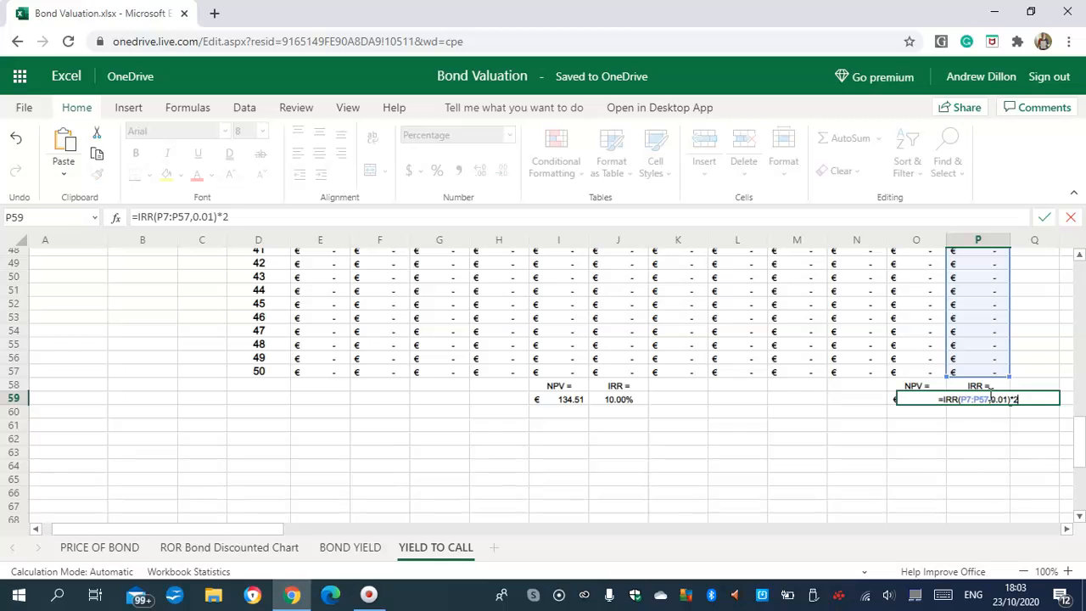
{"action": "key", "text": "Return"}
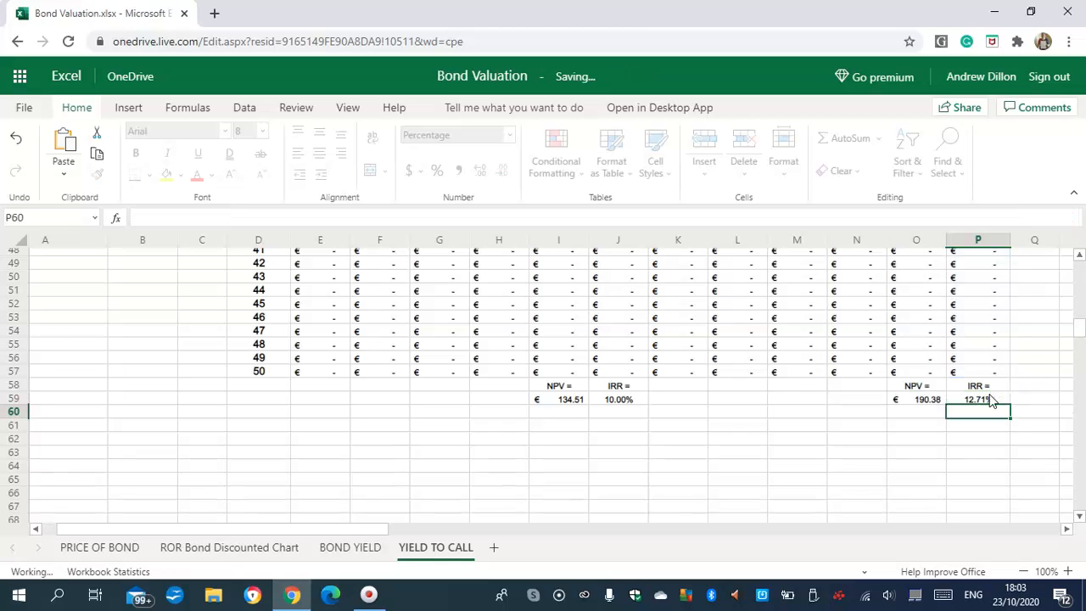
{"action": "left_click", "coordinate": [983, 402]}
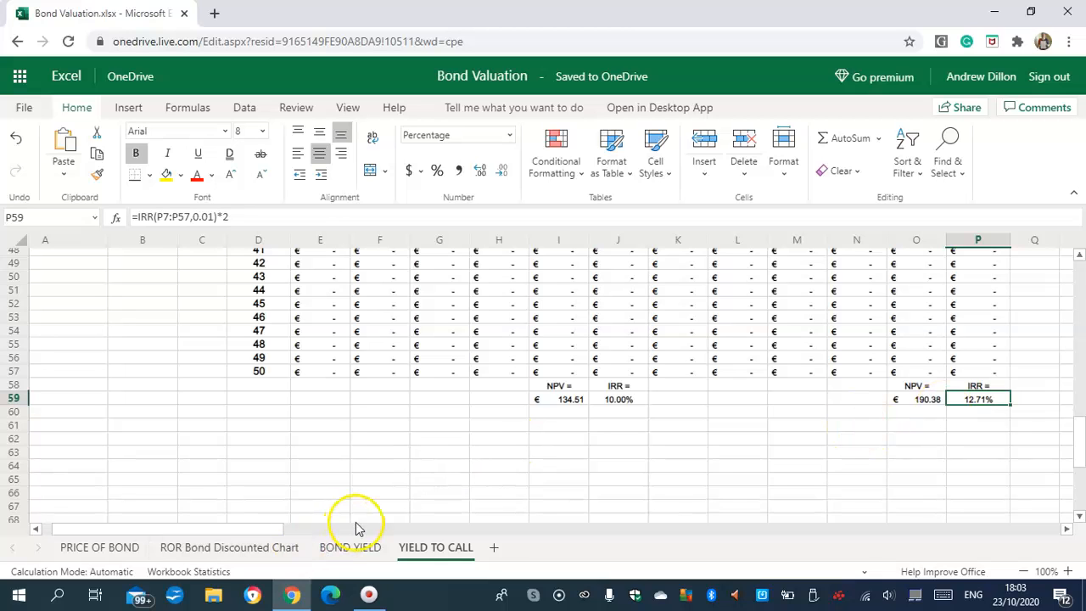
- Review the yields in the OUTPUT block, the effective annual rate formula in B25 and the period 10 cash flows
{"action": "left_click_drag", "start_coordinate": [255, 529], "coordinate": [181, 531]}
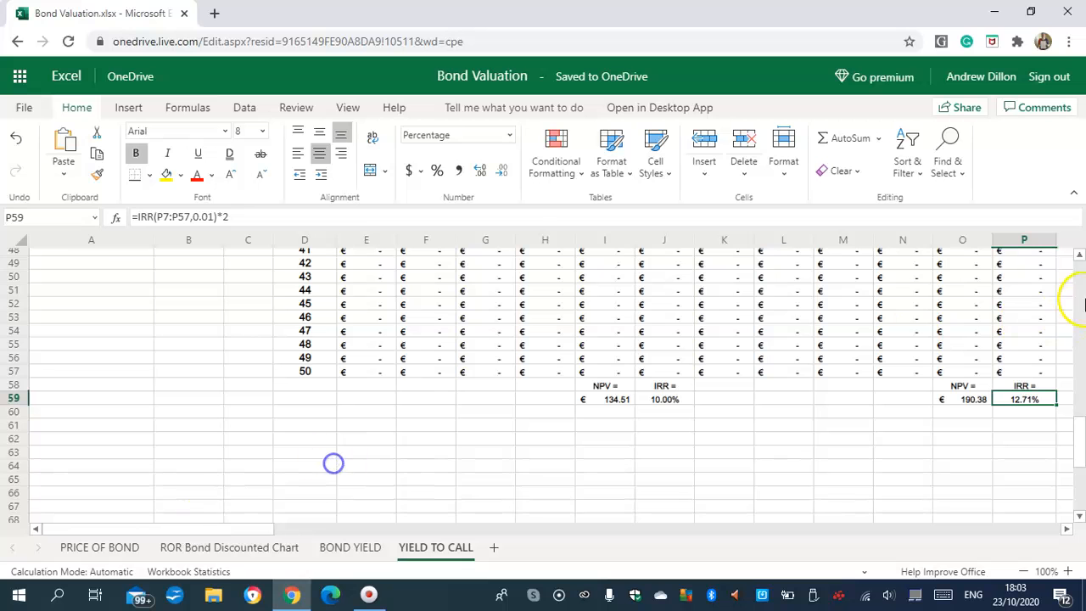
{"action": "left_click_drag", "start_coordinate": [1079, 449], "coordinate": [1074, 348]}
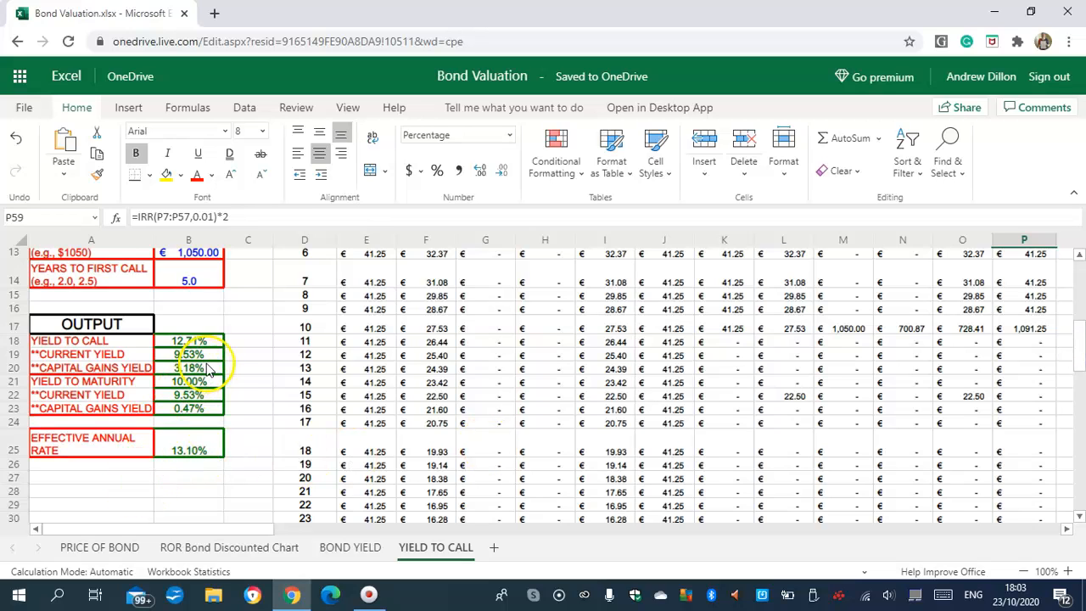
{"action": "left_click", "coordinate": [178, 446]}
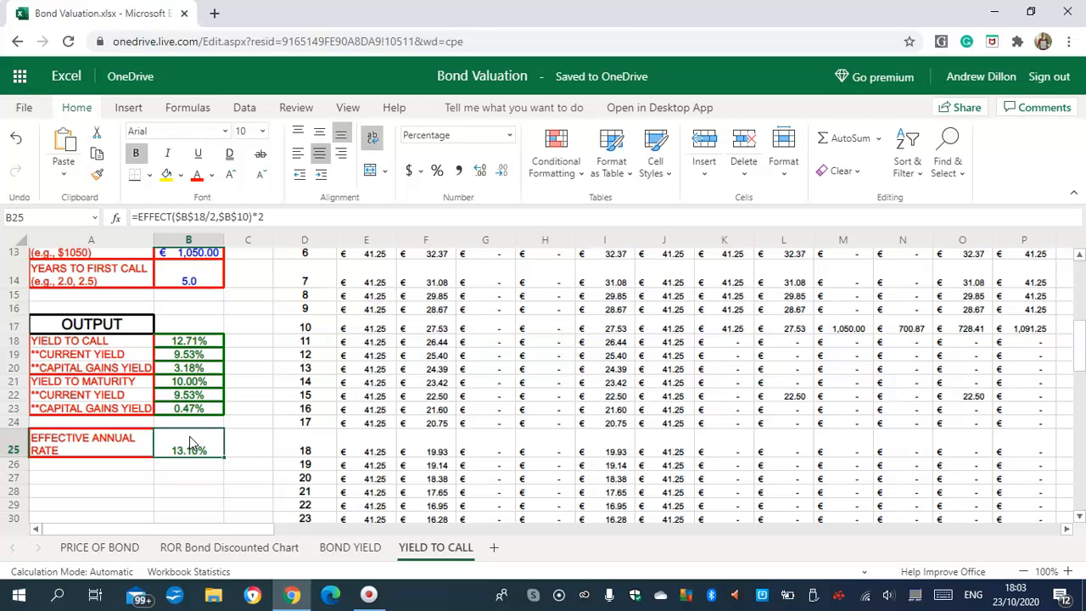
{"action": "left_click_drag", "start_coordinate": [1075, 363], "coordinate": [1081, 348]}
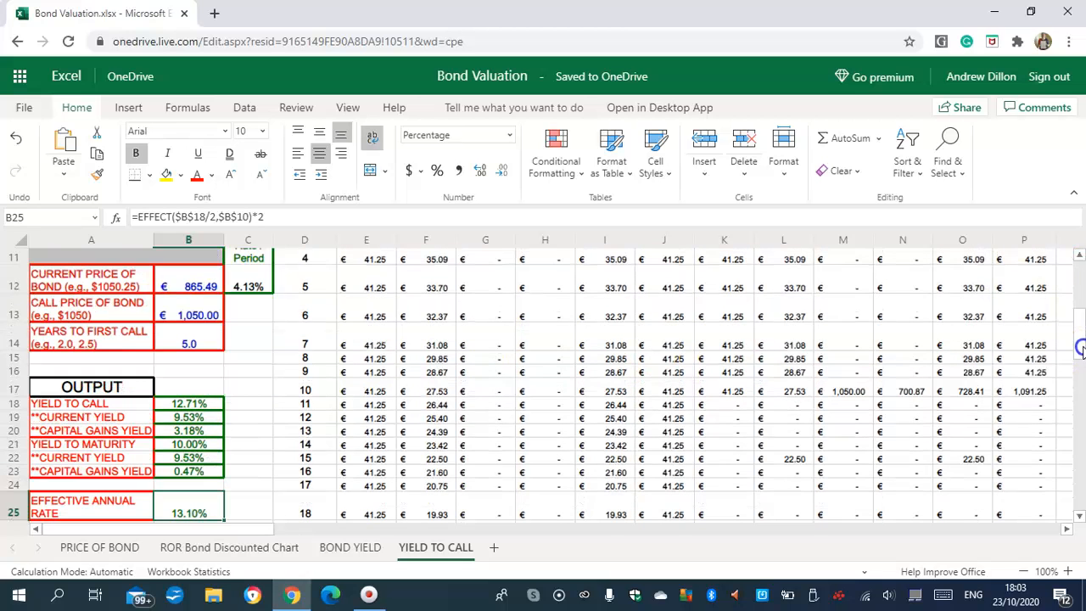
{"action": "left_click", "coordinate": [1027, 391]}
- Examine the ROR Bond Discounted Chart sheet and compare the discount rate data table with its chart on the PRICE OF BOND sheet
{"action": "left_click", "coordinate": [287, 551]}
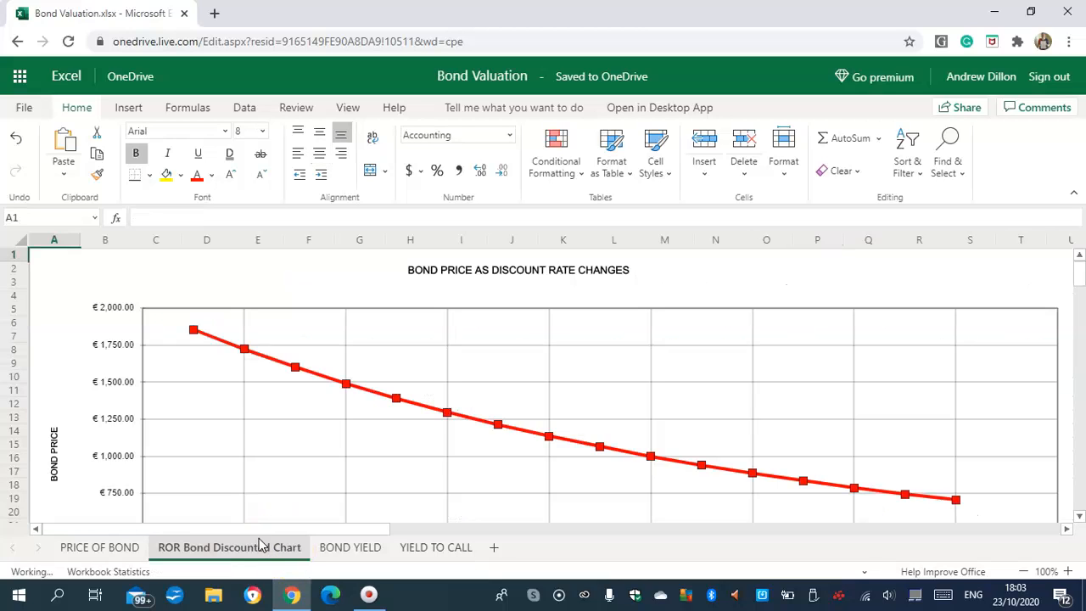
{"action": "mouse_move", "coordinate": [1079, 295]}
{"action": "left_mouse_down"}
{"action": "mouse_move", "coordinate": [1075, 356]}
{"action": "mouse_move", "coordinate": [1080, 289]}
{"action": "left_mouse_up"}
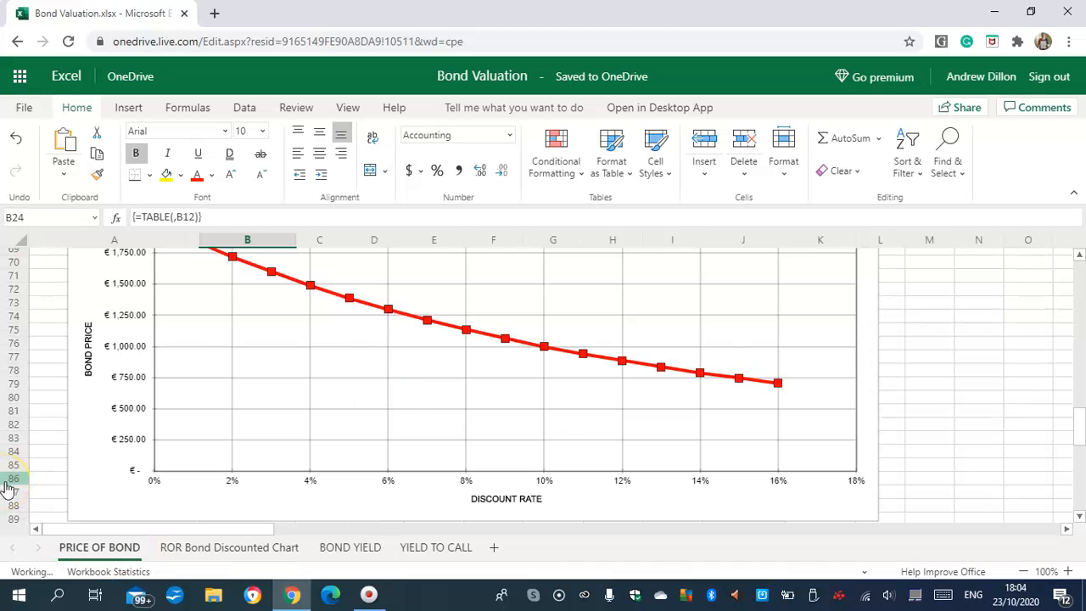
{"action": "left_click_drag", "start_coordinate": [1081, 424], "coordinate": [469, 350]}
{"action": "left_click", "coordinate": [259, 334]}
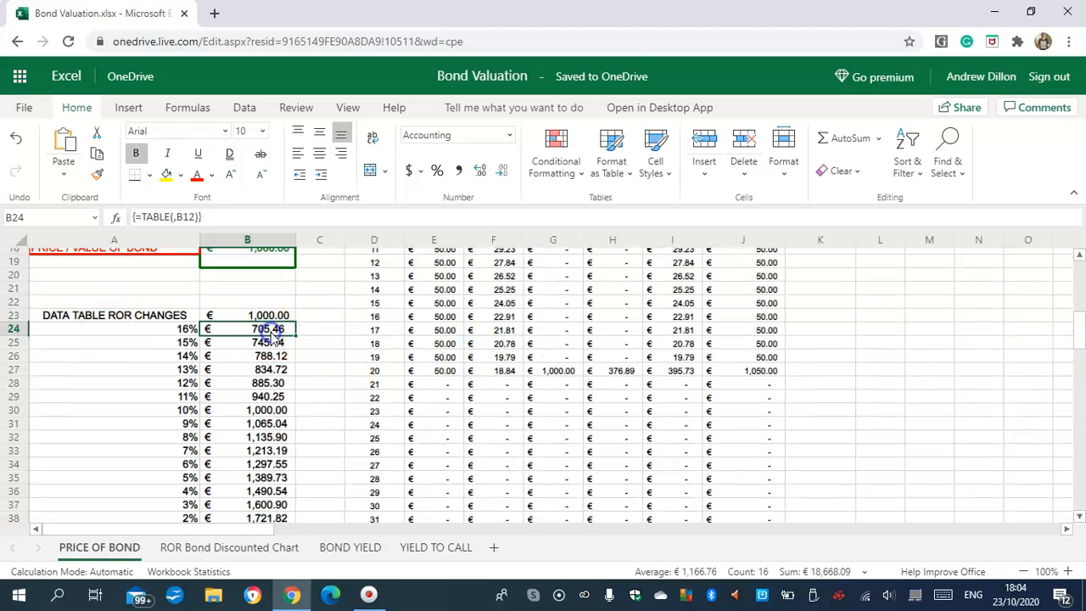
{"action": "left_click", "coordinate": [229, 399]}
{"action": "left_click_drag", "start_coordinate": [1080, 331], "coordinate": [1081, 416]}
{"action": "scroll", "coordinate": [443, 396], "scroll_direction": "up", "scroll_amount": 3}
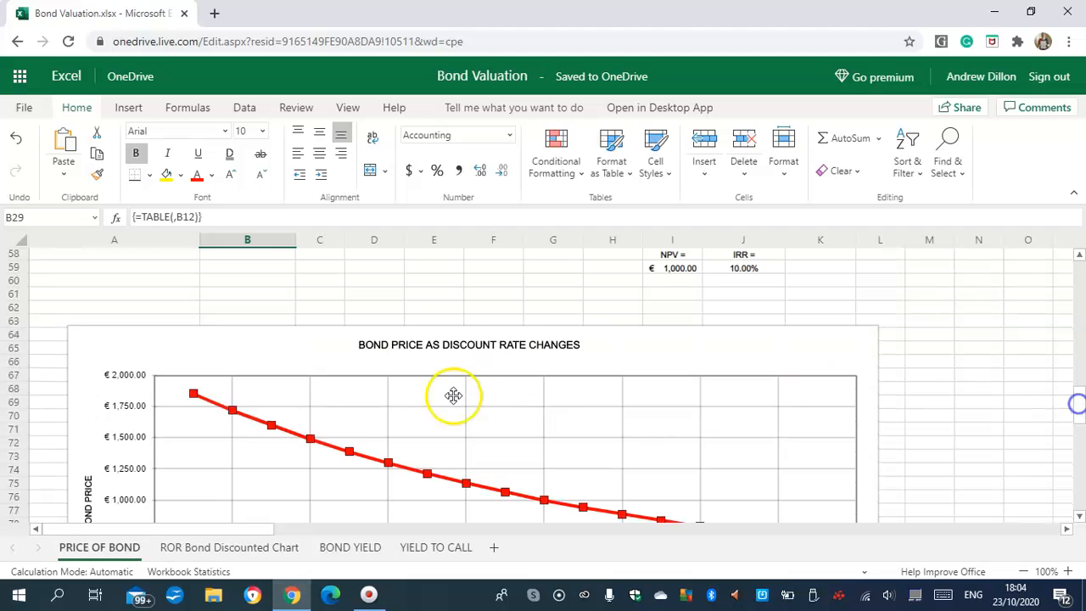
{"action": "left_click", "coordinate": [444, 396]}
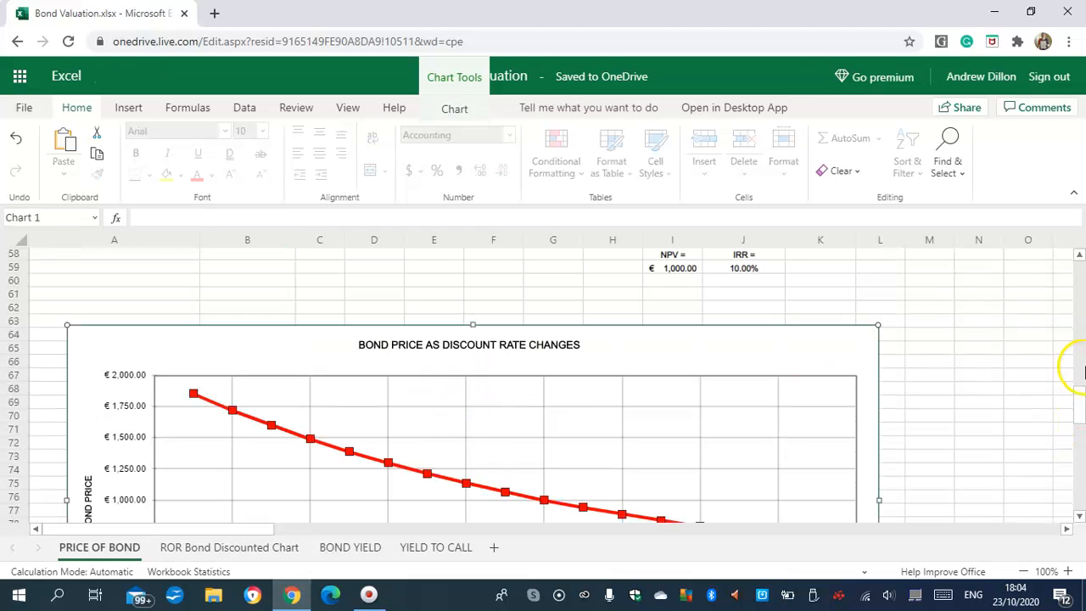
- Inspect the data table formulas in B24 and B23 on the PRICE OF BOND sheet and return to its INPUTS block
{"action": "left_click_drag", "start_coordinate": [1082, 409], "coordinate": [1080, 331]}
{"action": "left_click", "coordinate": [266, 380]}
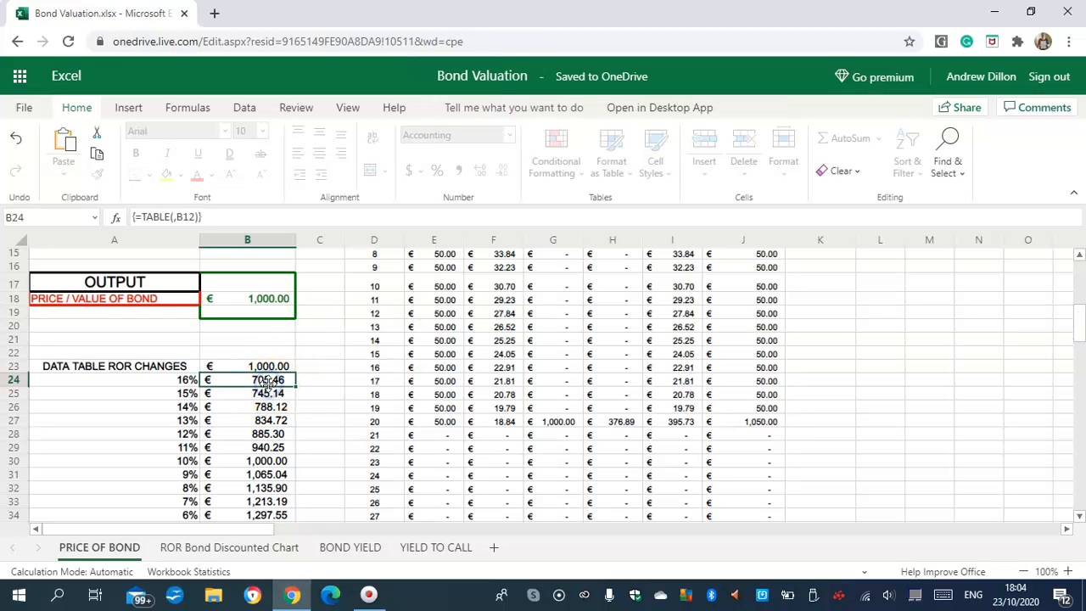
{"action": "left_click", "coordinate": [266, 367]}
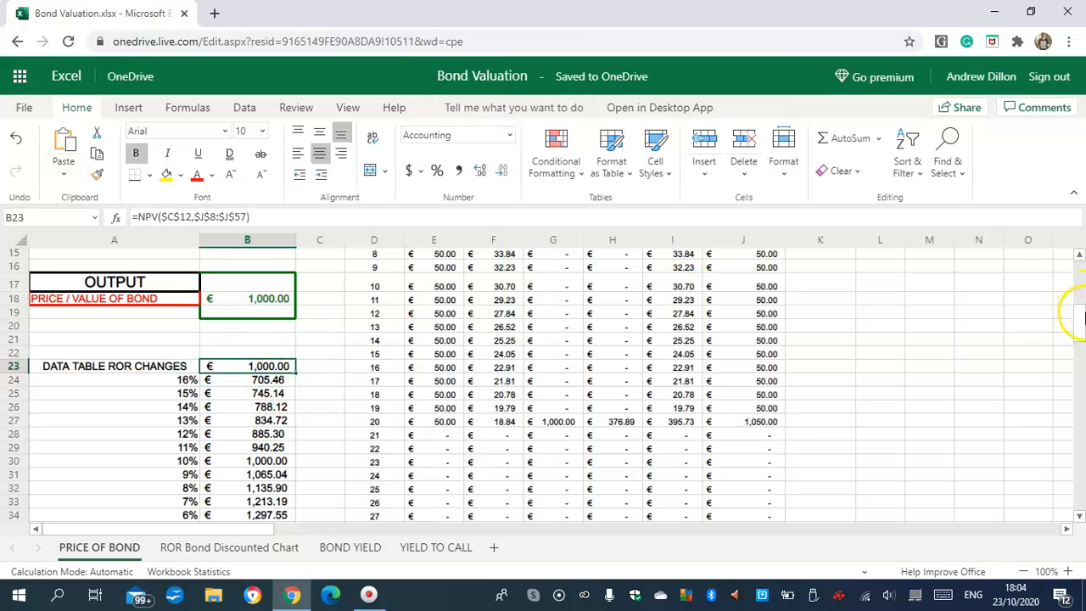
{"action": "left_click_drag", "start_coordinate": [1081, 329], "coordinate": [1082, 259]}
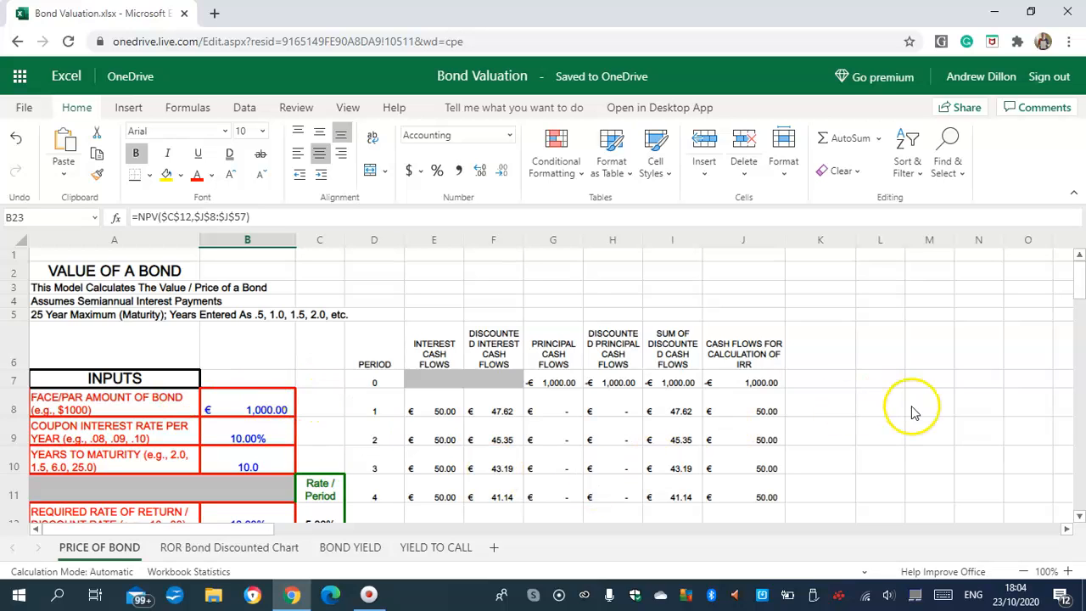
{"action": "key", "text": "Caps_Lock"}
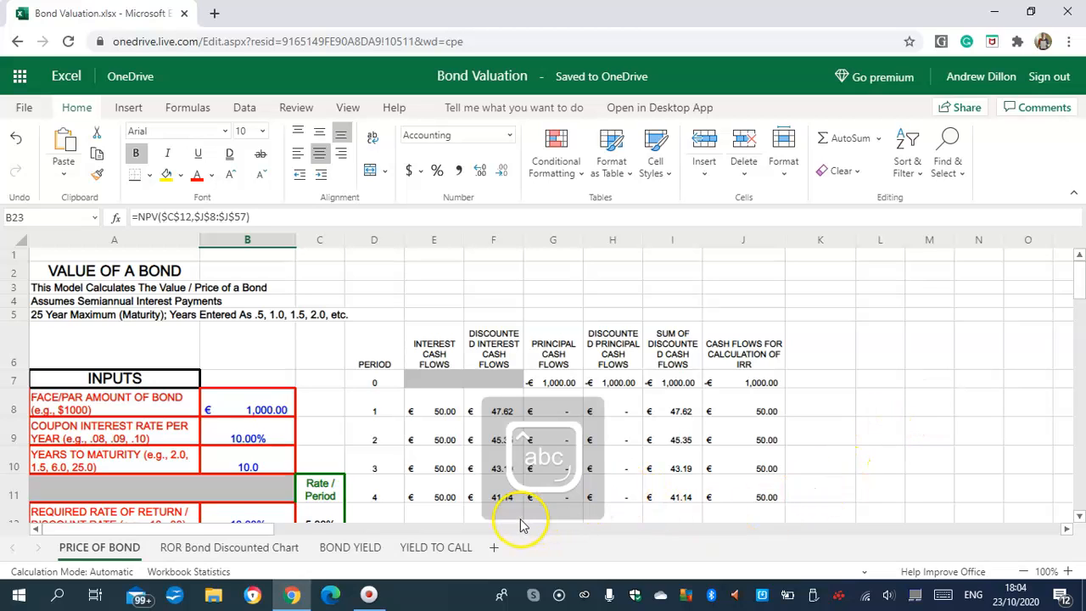